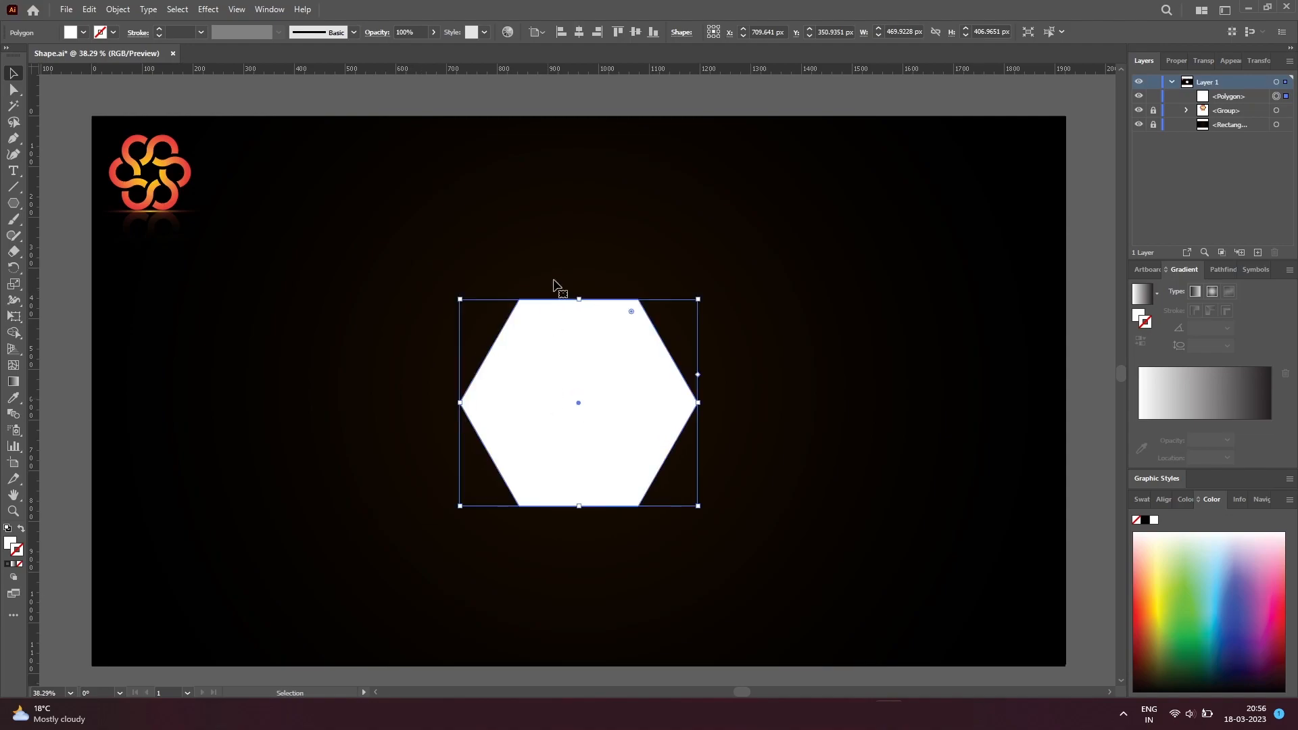
Centre the hexagon vertically on the artboard and swap its fill and stroke so that only a white outline remains.
{"action": "left_click", "coordinate": [634, 31]}
{"action": "left_click", "coordinate": [21, 530]}
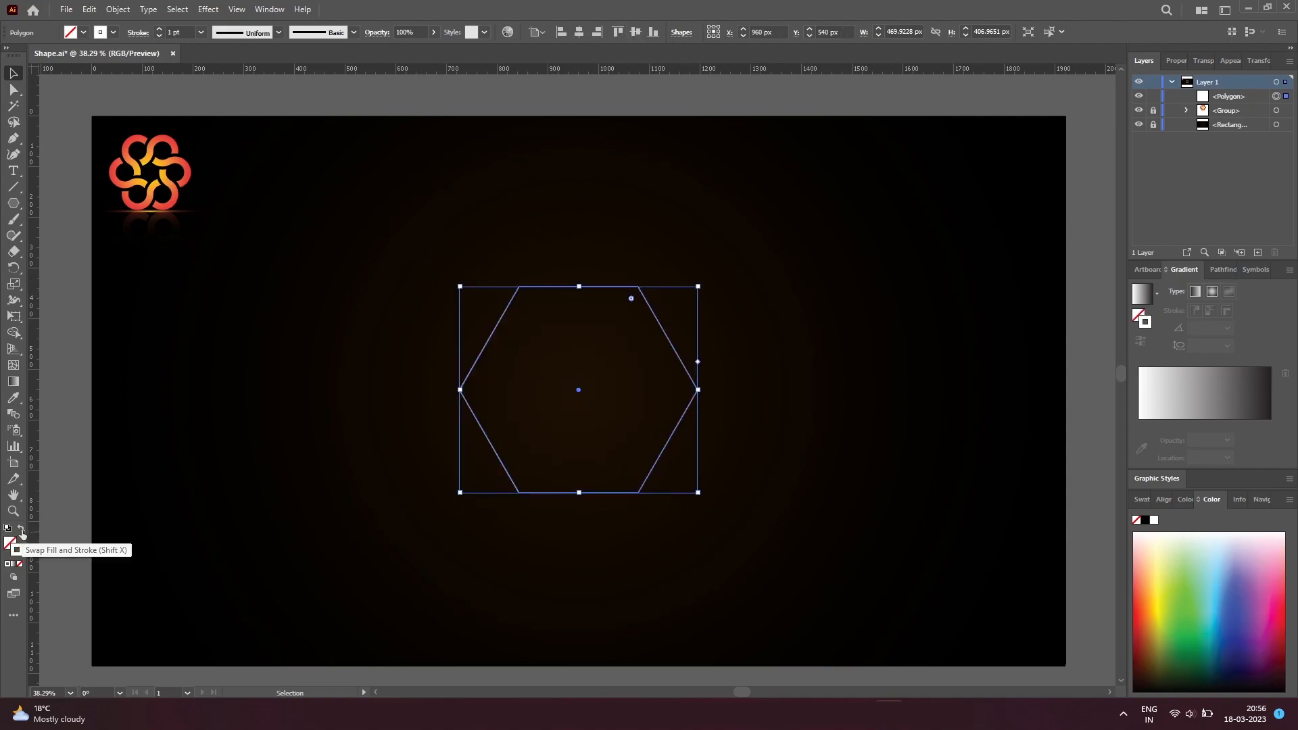
Set the hexagon's stroke to 2 pt and scale it down proportionally about its centre to about 407 px wide.
{"action": "left_click", "coordinate": [177, 32]}
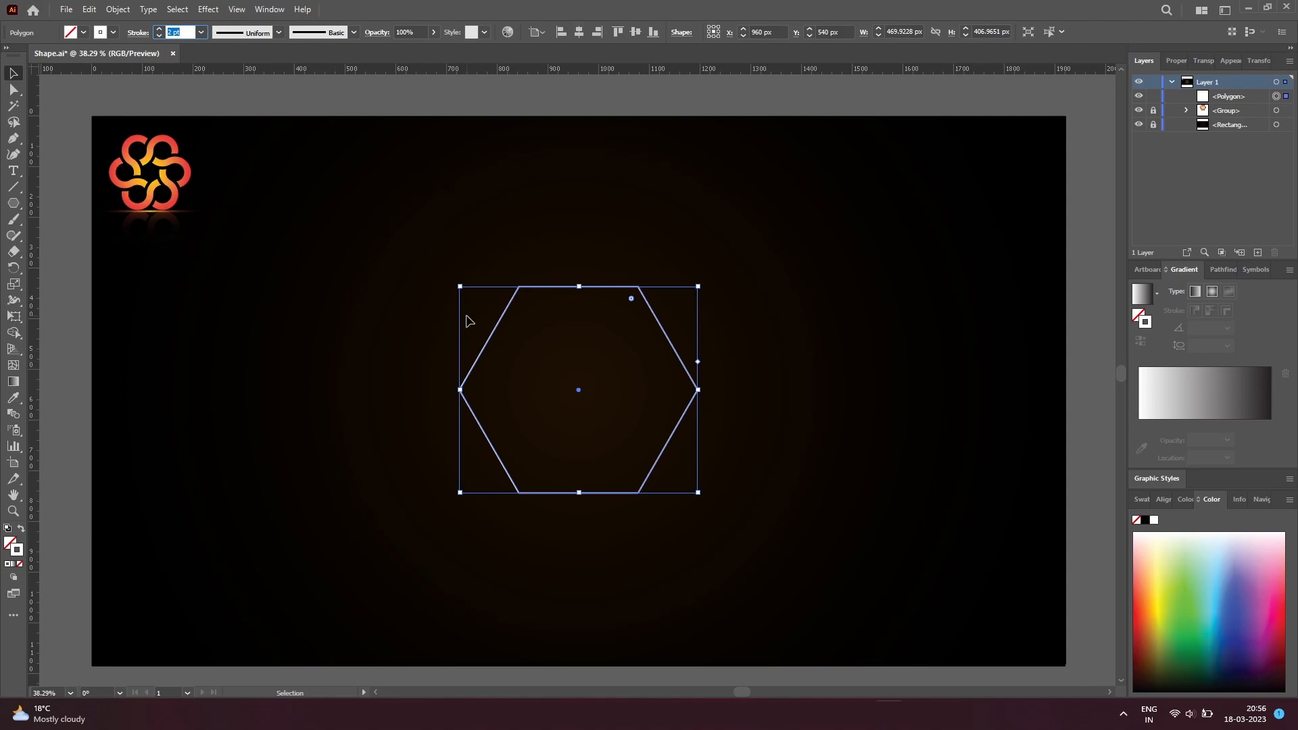
{"action": "left_click_drag", "start_coordinate": [459, 285], "coordinate": [475, 300]}
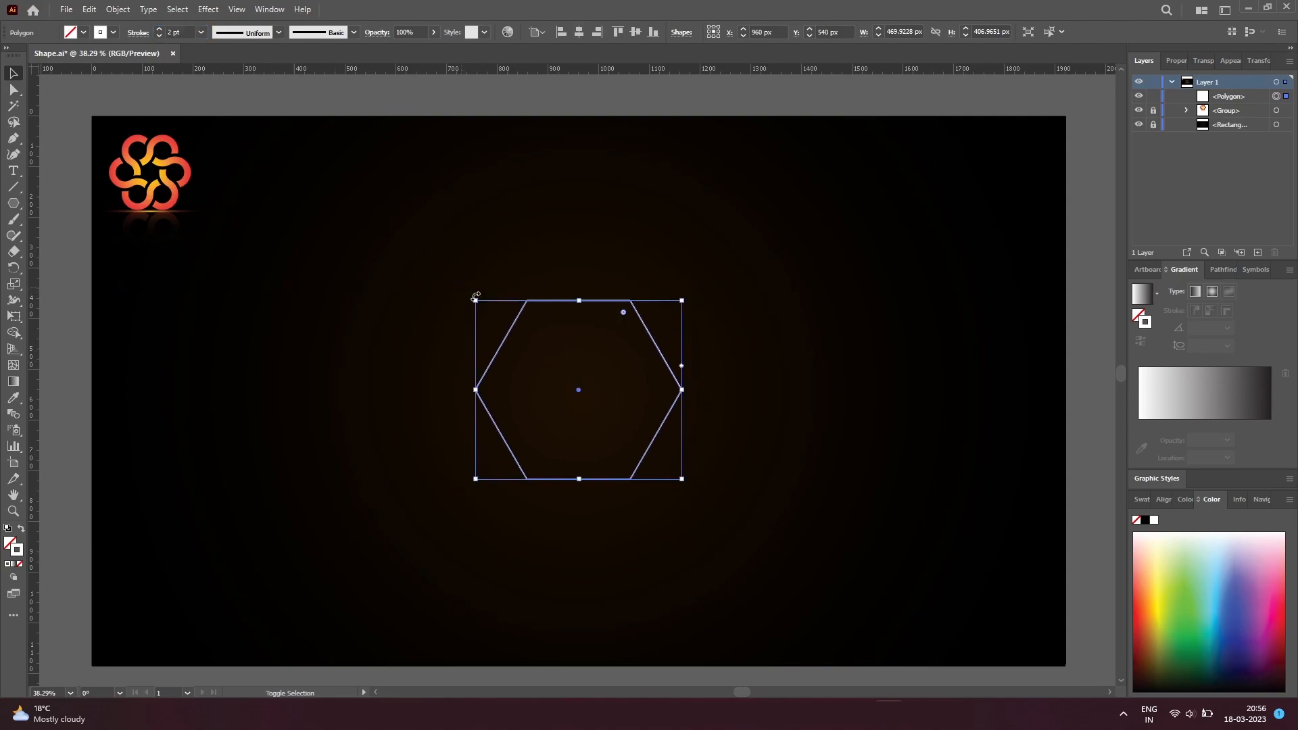
Draw a circle about 143 px in diameter and place a copy centred on each of the hexagon's six corners.
{"action": "left_click_drag", "start_coordinate": [17, 210], "coordinate": [61, 240]}
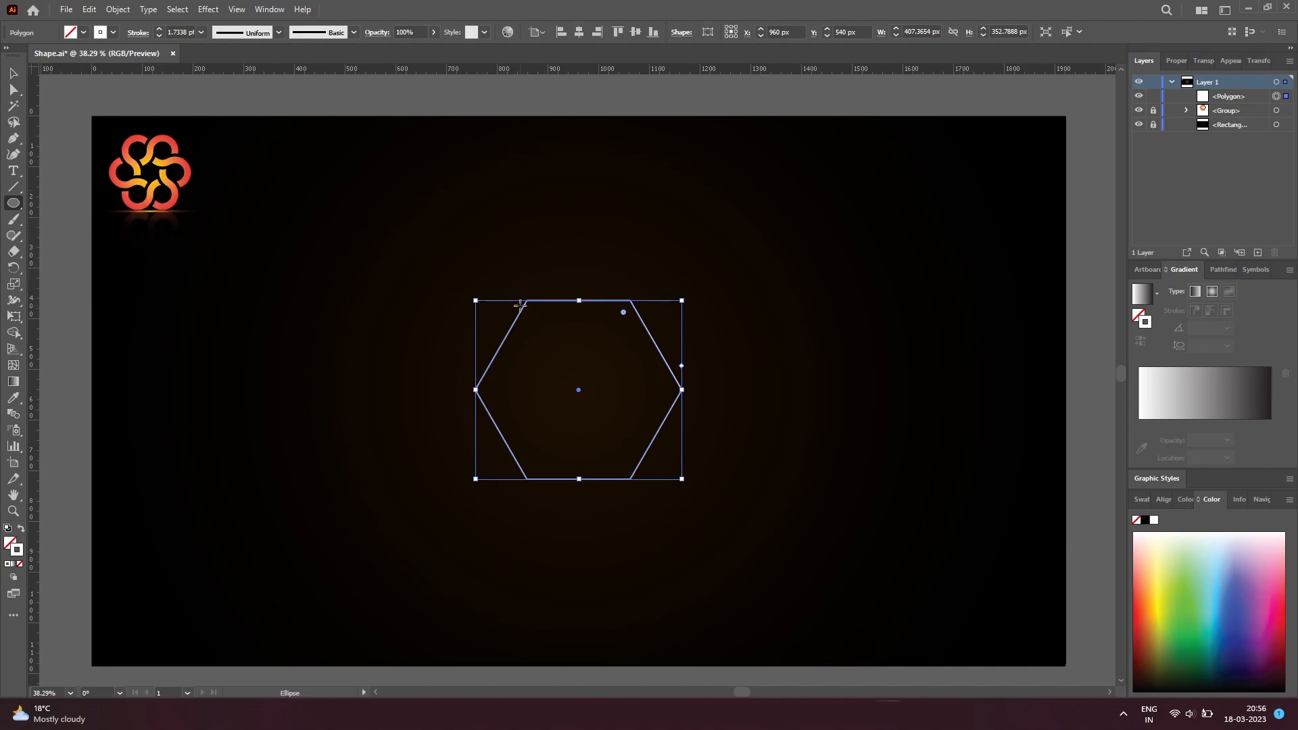
{"action": "left_click_drag", "start_coordinate": [628, 271], "coordinate": [697, 329]}
{"action": "key", "text": "v"}
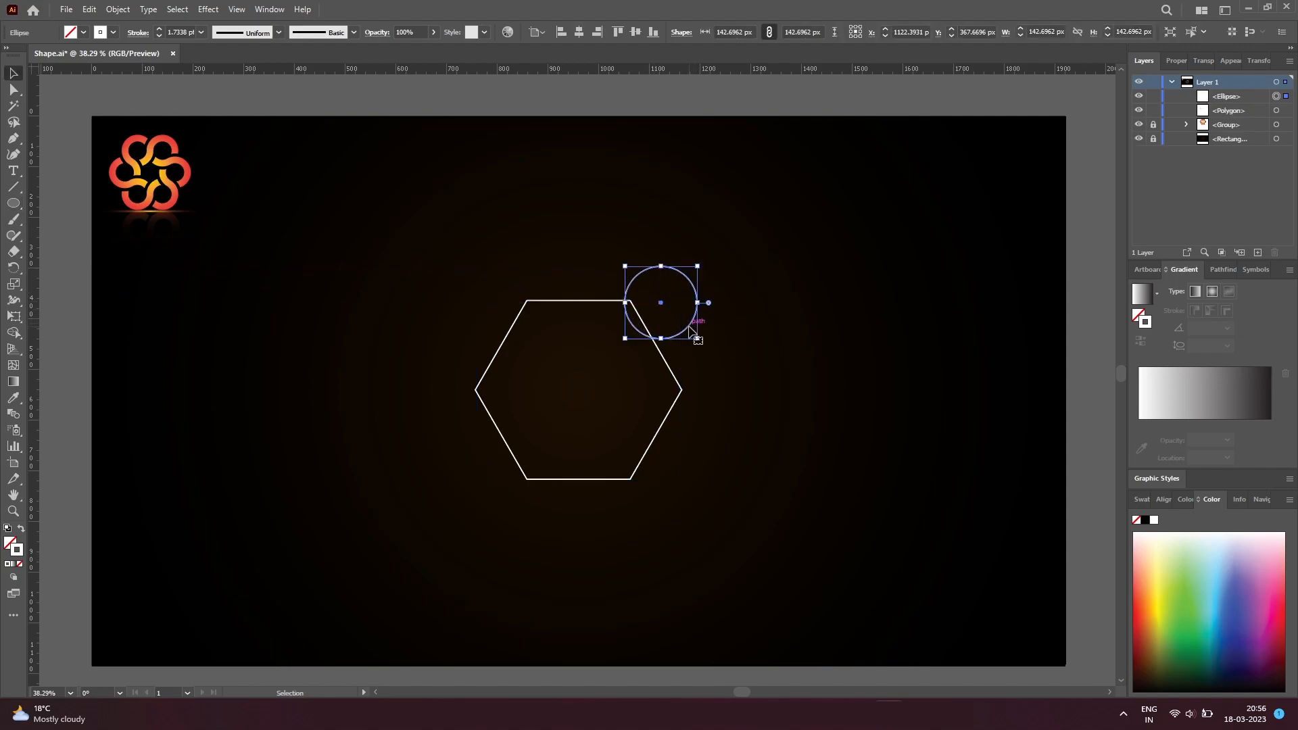
{"action": "left_click_drag", "start_coordinate": [679, 337], "coordinate": [556, 335]}
Select all six corner circles and offset their paths outward by 62 px with miter joins.
{"action": "left_click", "coordinate": [617, 330], "text": "shift"}
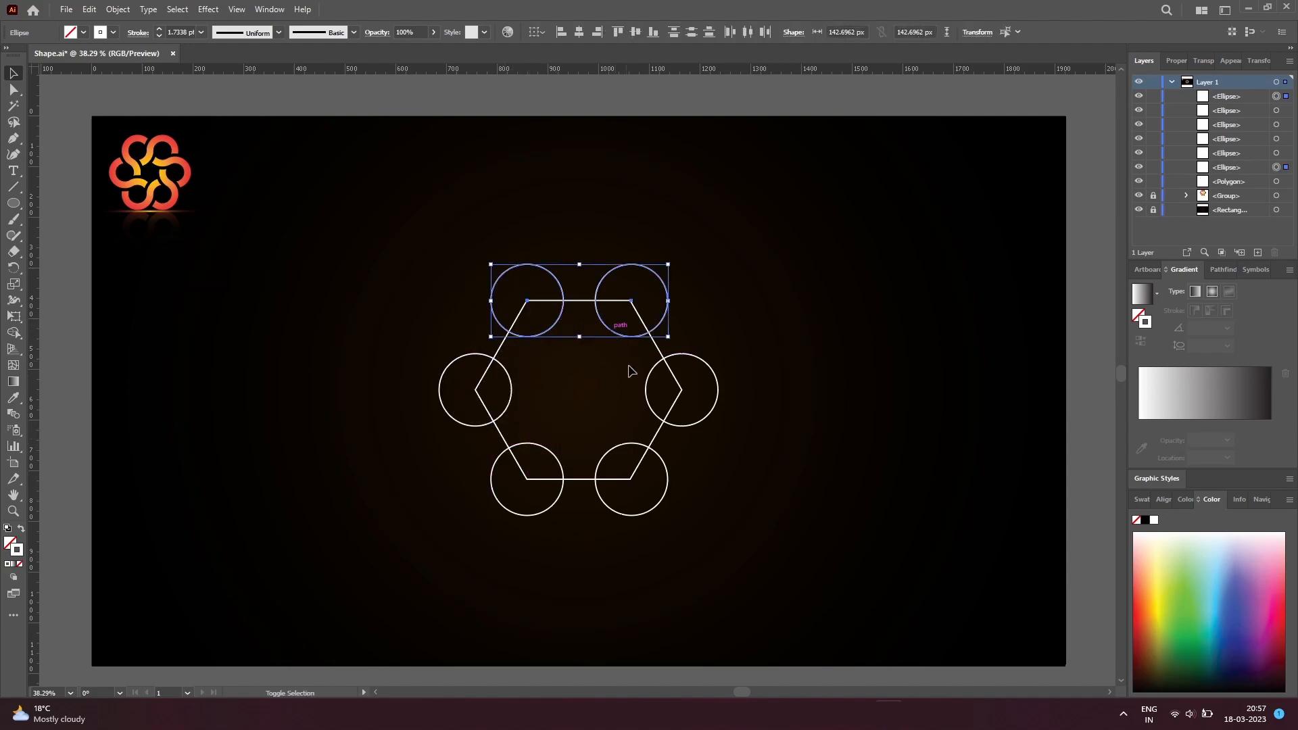
{"action": "left_click", "coordinate": [647, 385], "text": "shift"}
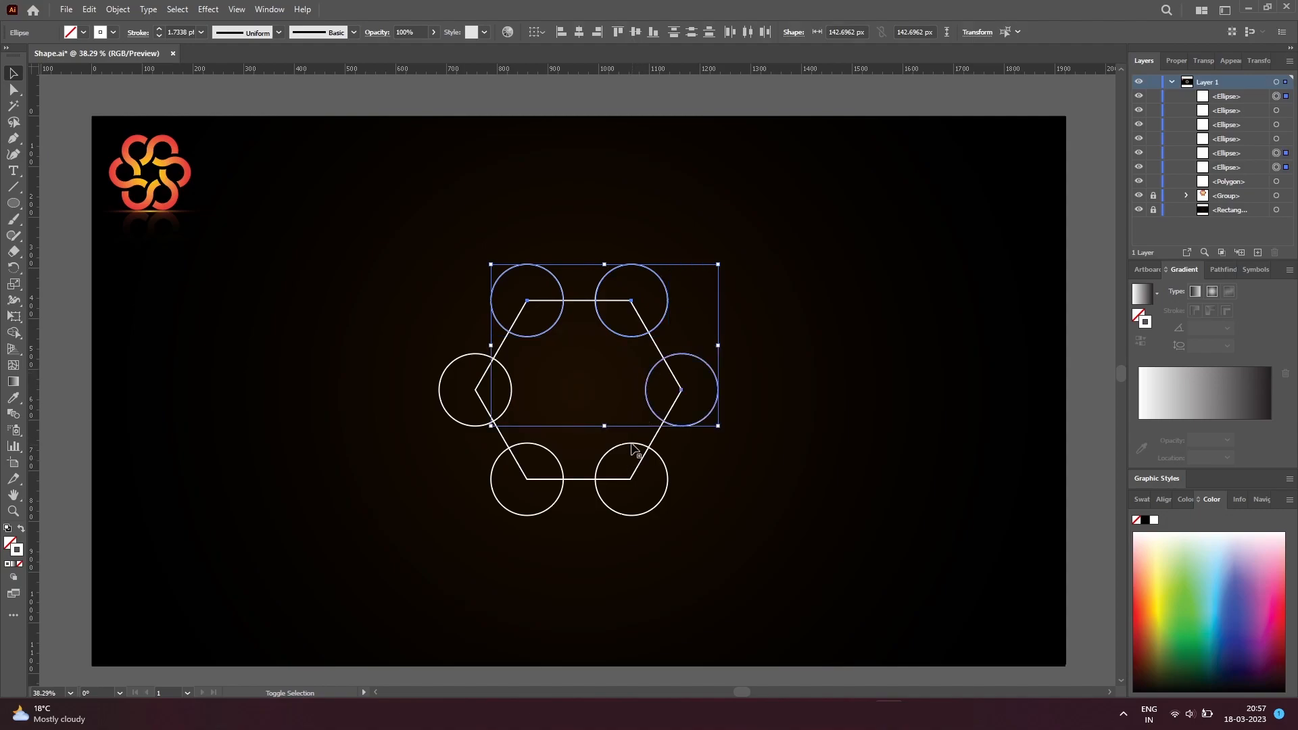
{"action": "left_click", "coordinate": [633, 448], "text": "shift"}
{"action": "left_click", "coordinate": [565, 493], "text": "shift"}
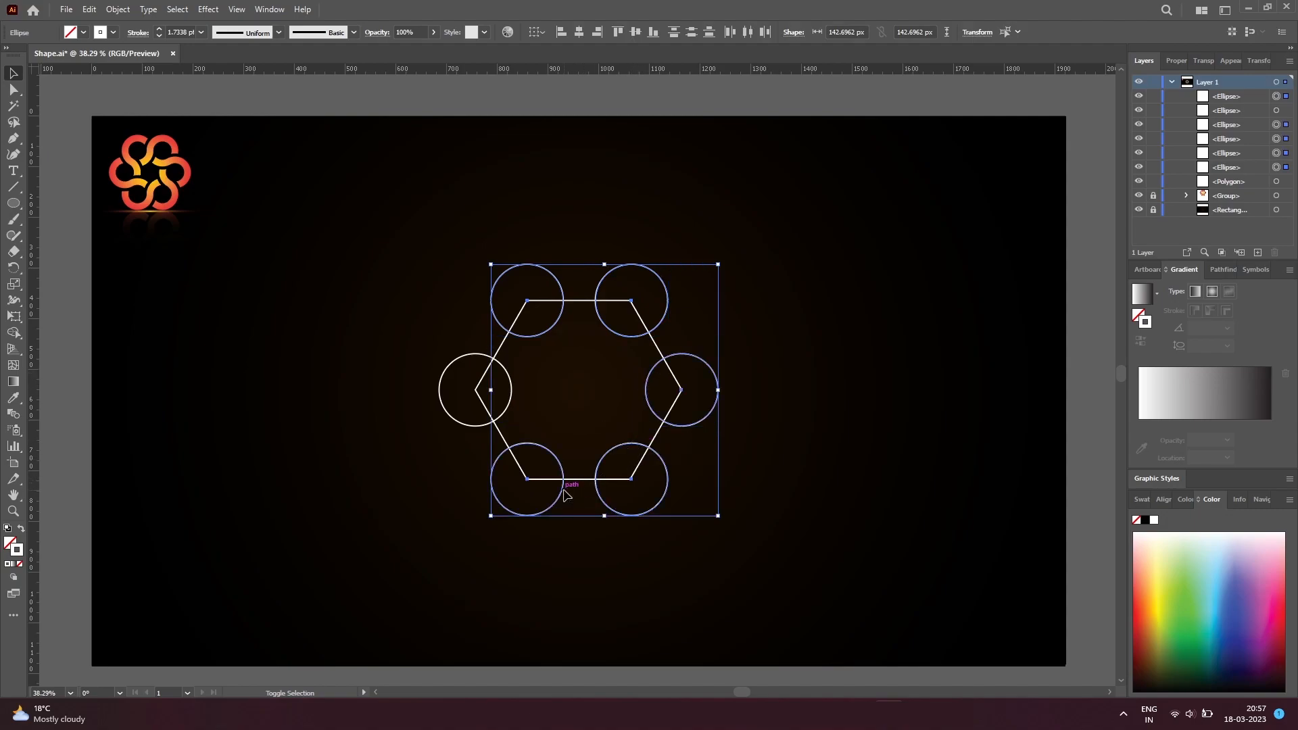
{"action": "left_click", "coordinate": [472, 426], "text": "shift"}
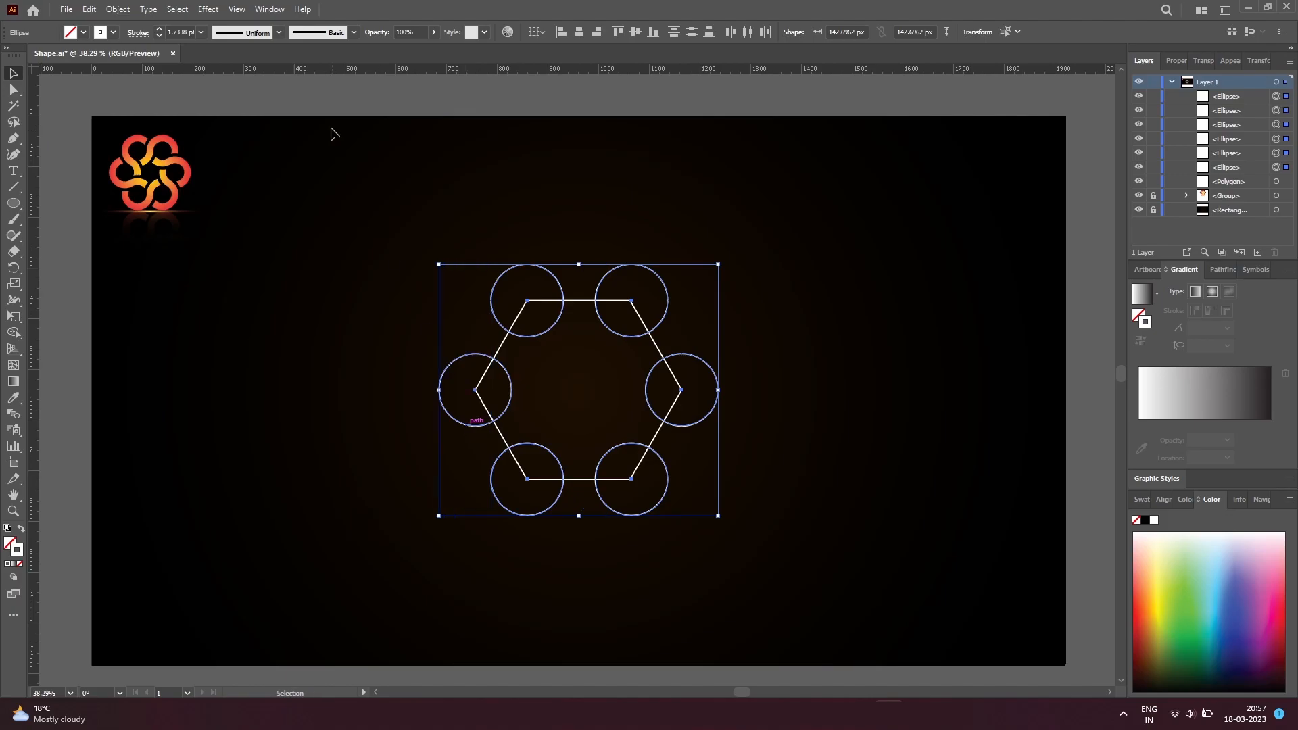
{"action": "left_click", "coordinate": [126, 7]}
{"action": "mouse_move", "coordinate": [200, 396]}
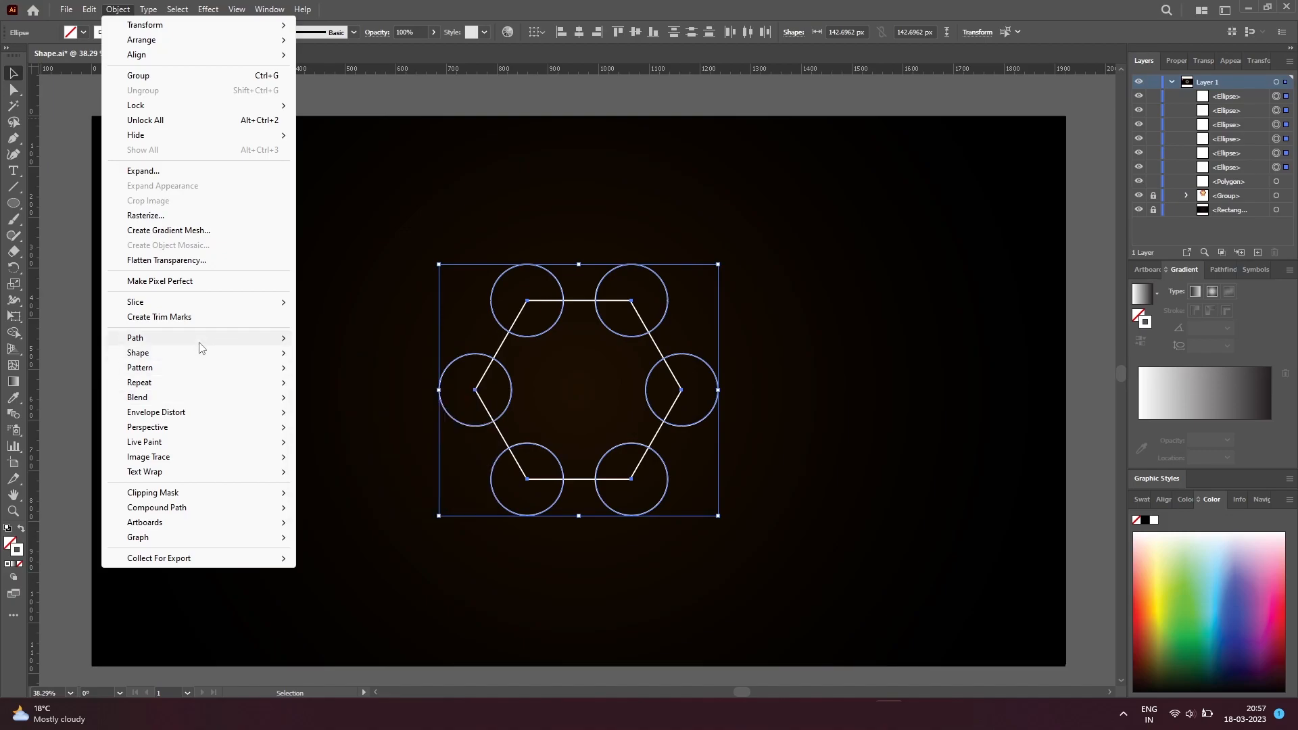
{"action": "mouse_move", "coordinate": [203, 338]}
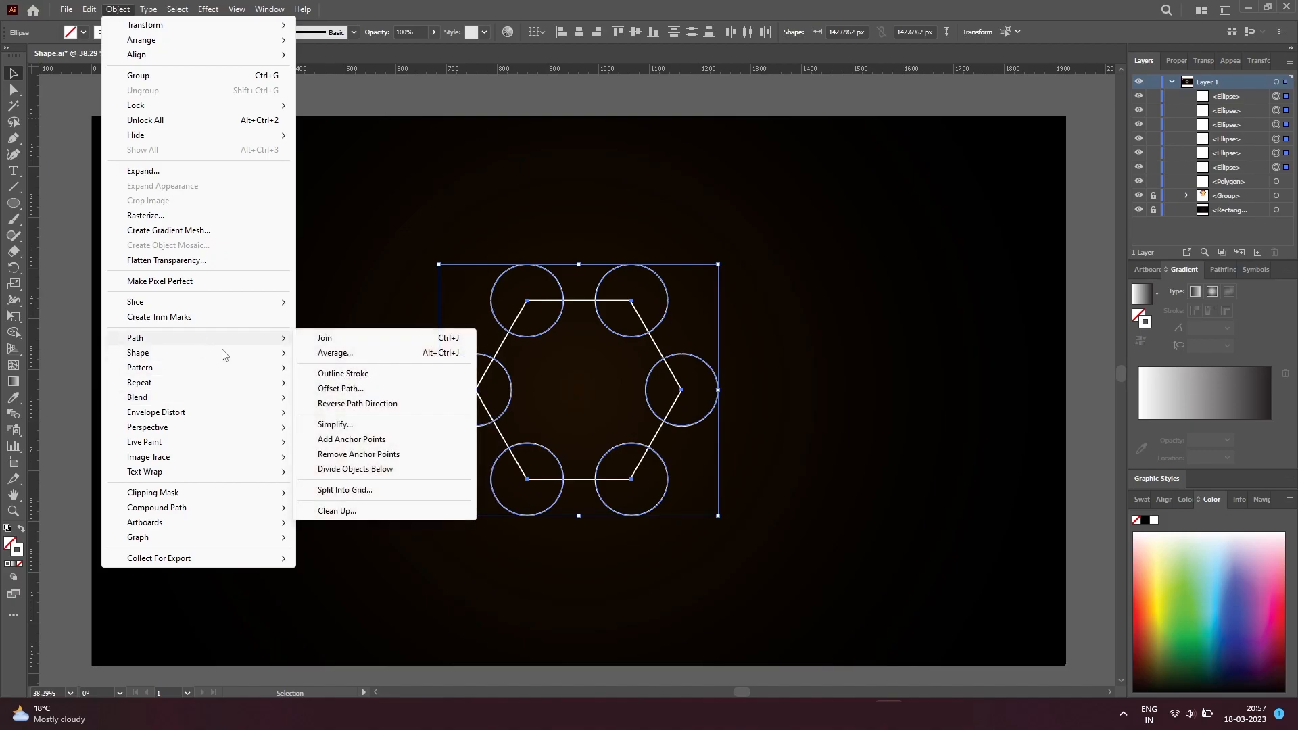
{"action": "left_click", "coordinate": [340, 388]}
{"action": "key", "text": "Down"}
{"action": "key", "text": "Down"}
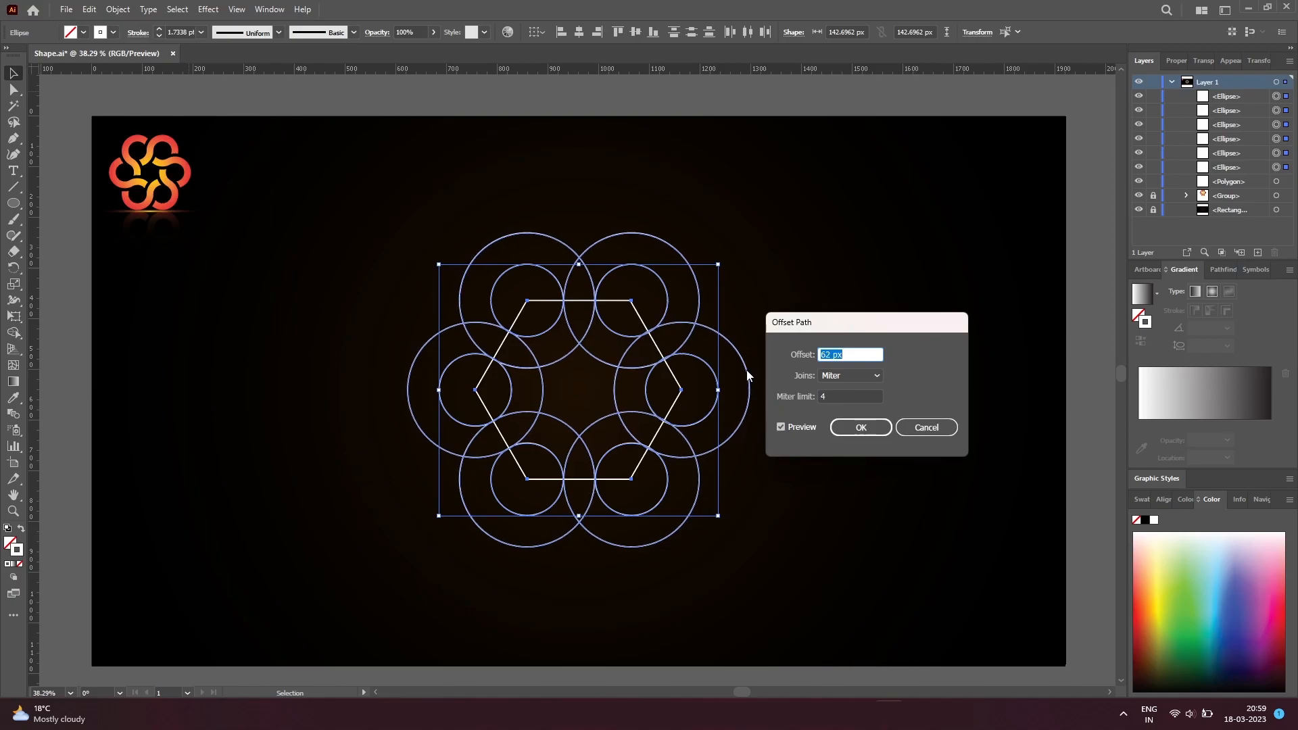
{"action": "left_click", "coordinate": [860, 427]}
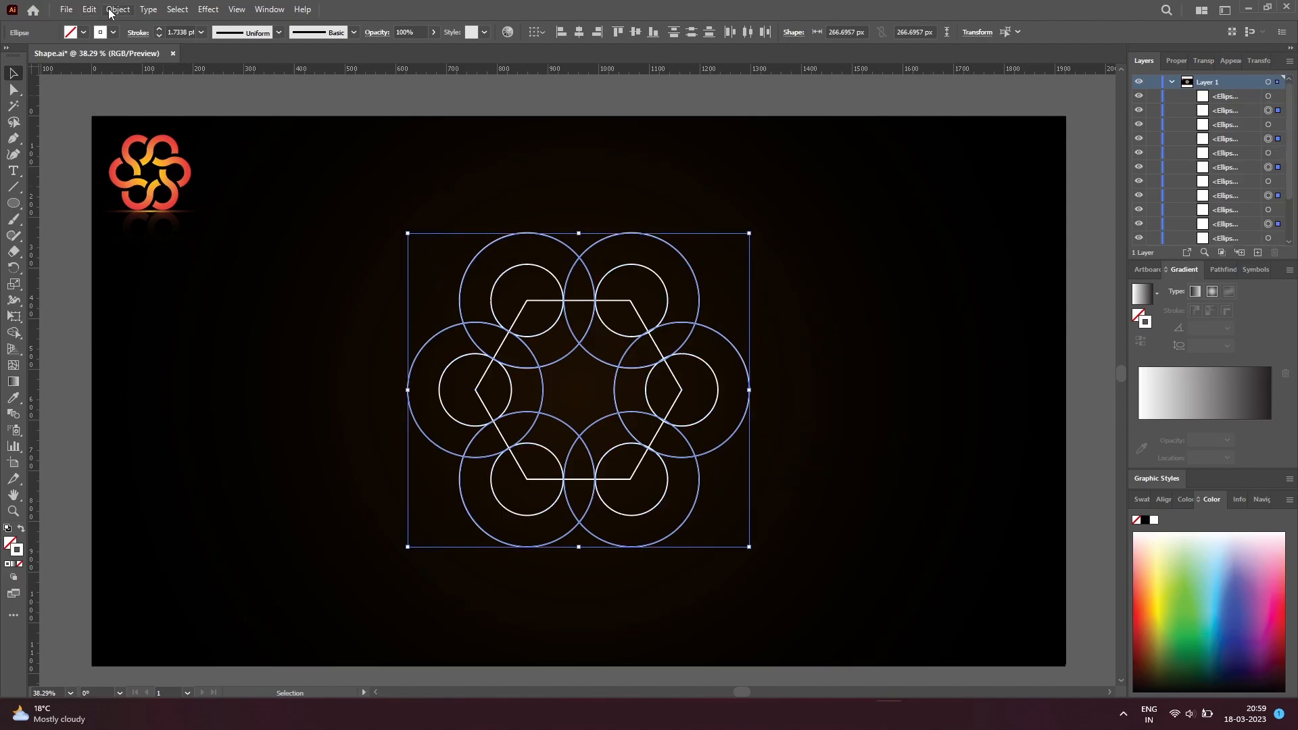
Offset the six larger circles outward again by 31 px, making rings about 329 px in diameter.
{"action": "left_click", "coordinate": [117, 10]}
{"action": "mouse_move", "coordinate": [168, 340]}
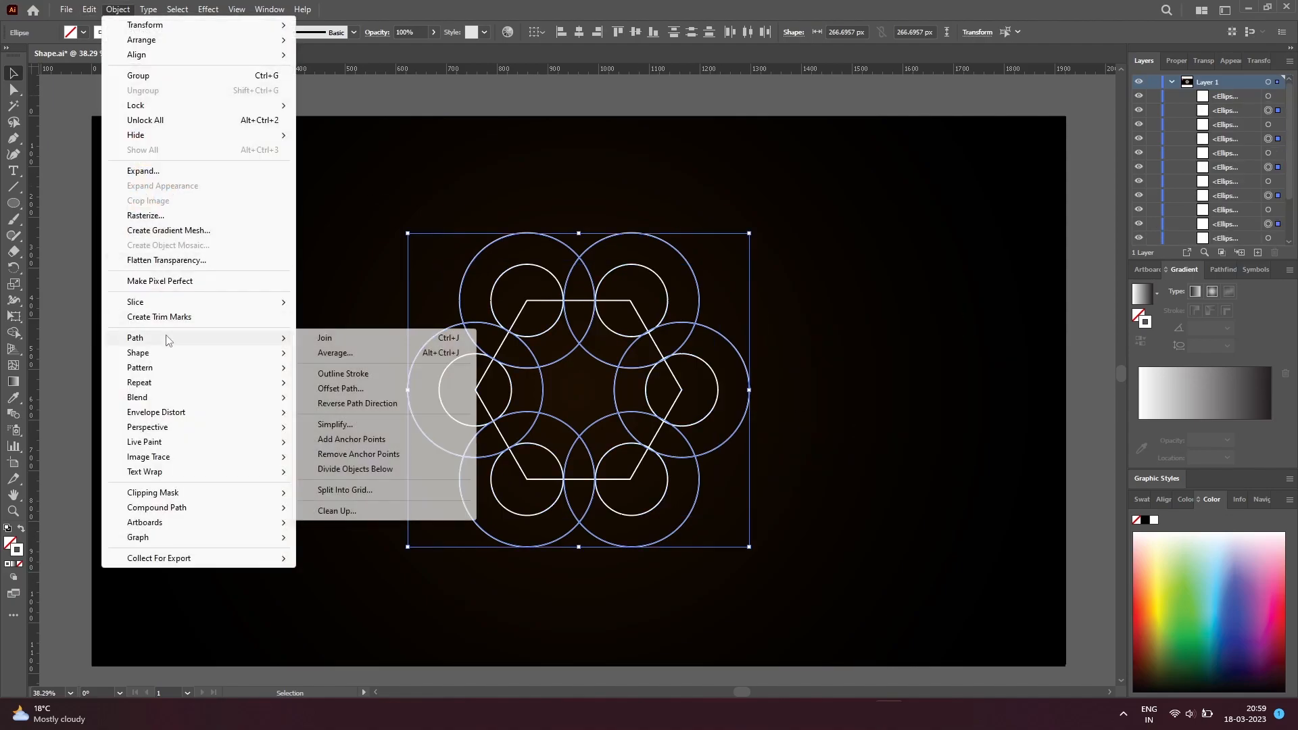
{"action": "left_click", "coordinate": [340, 389]}
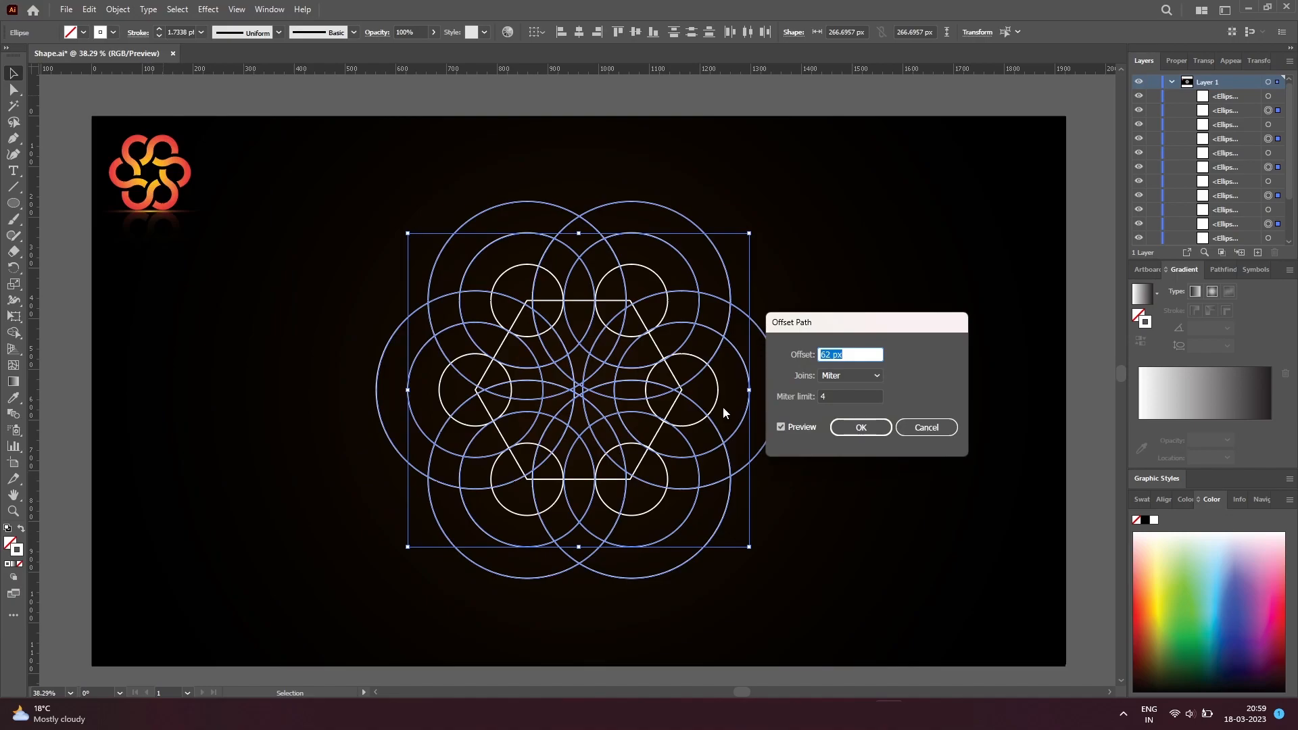
{"action": "key", "text": "shift+Down"}
{"action": "key", "text": "shift+Down"}
{"action": "key", "text": "shift+Down"}
{"action": "key", "text": "shift+Down"}
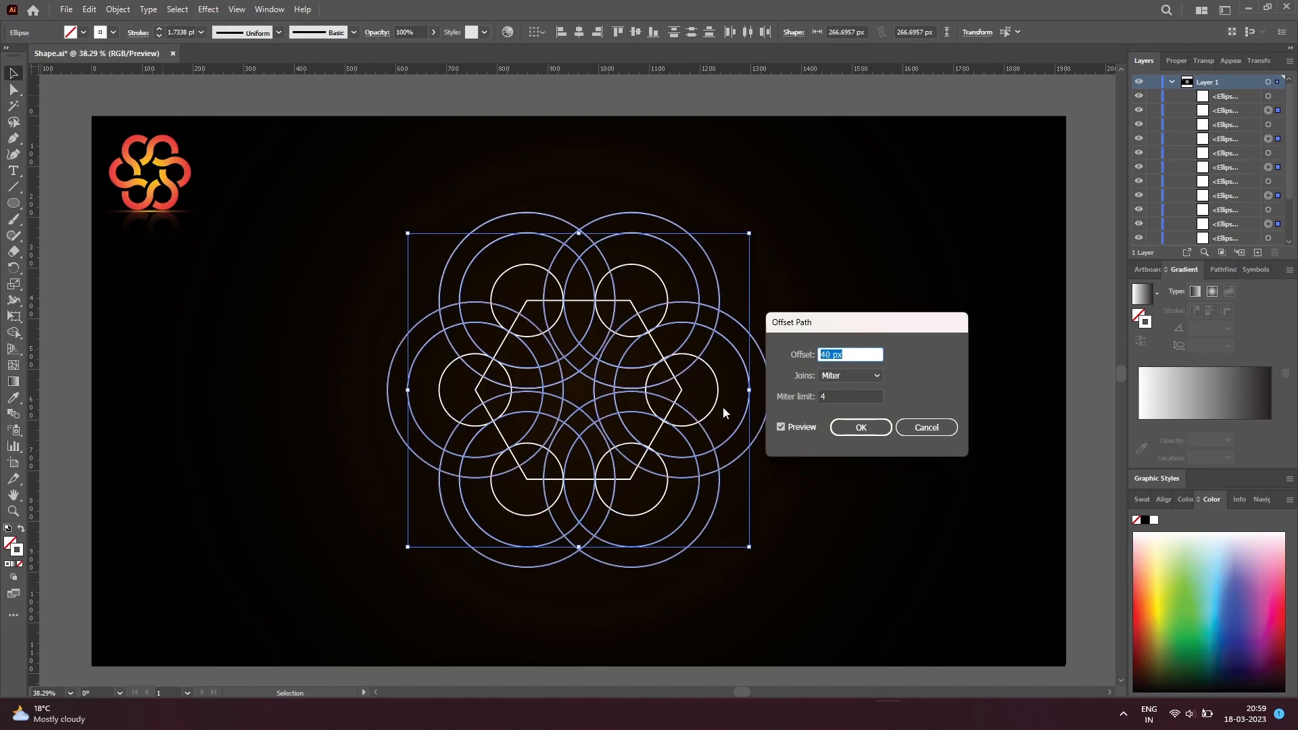
{"action": "key", "text": "Up"}
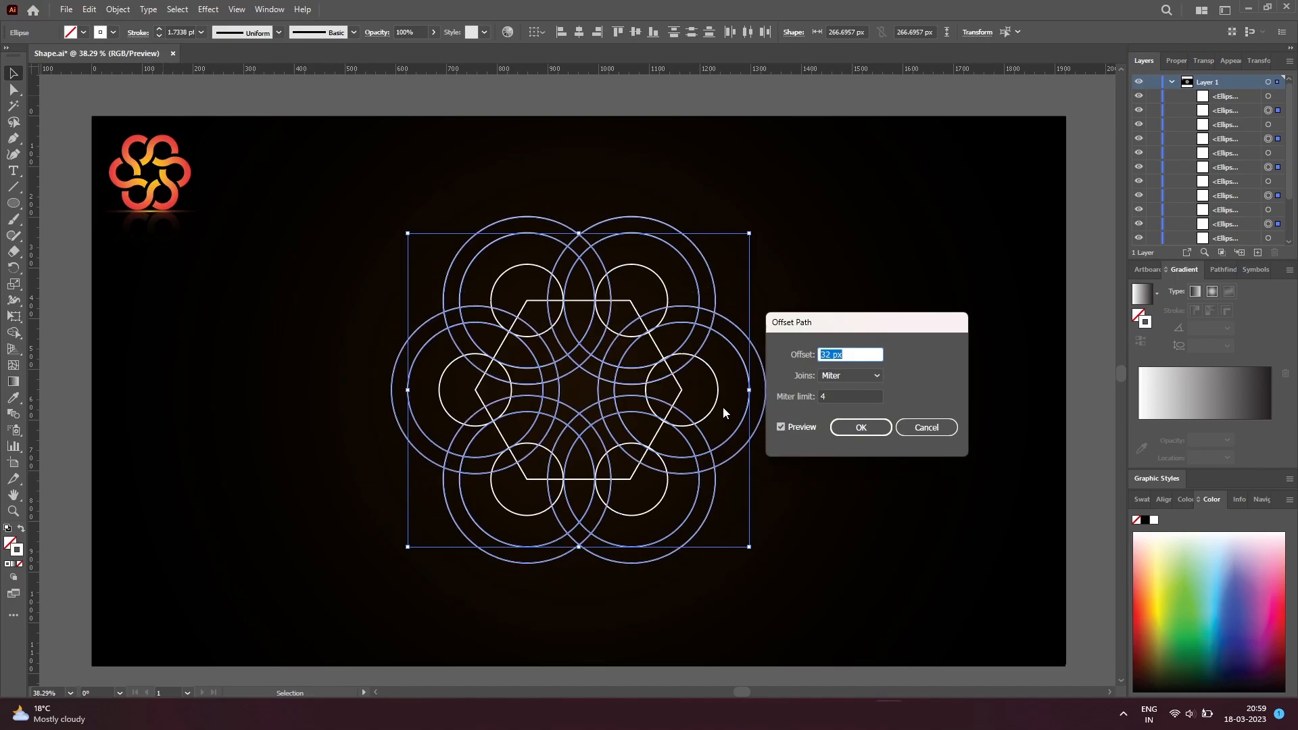
{"action": "left_click", "coordinate": [877, 429]}
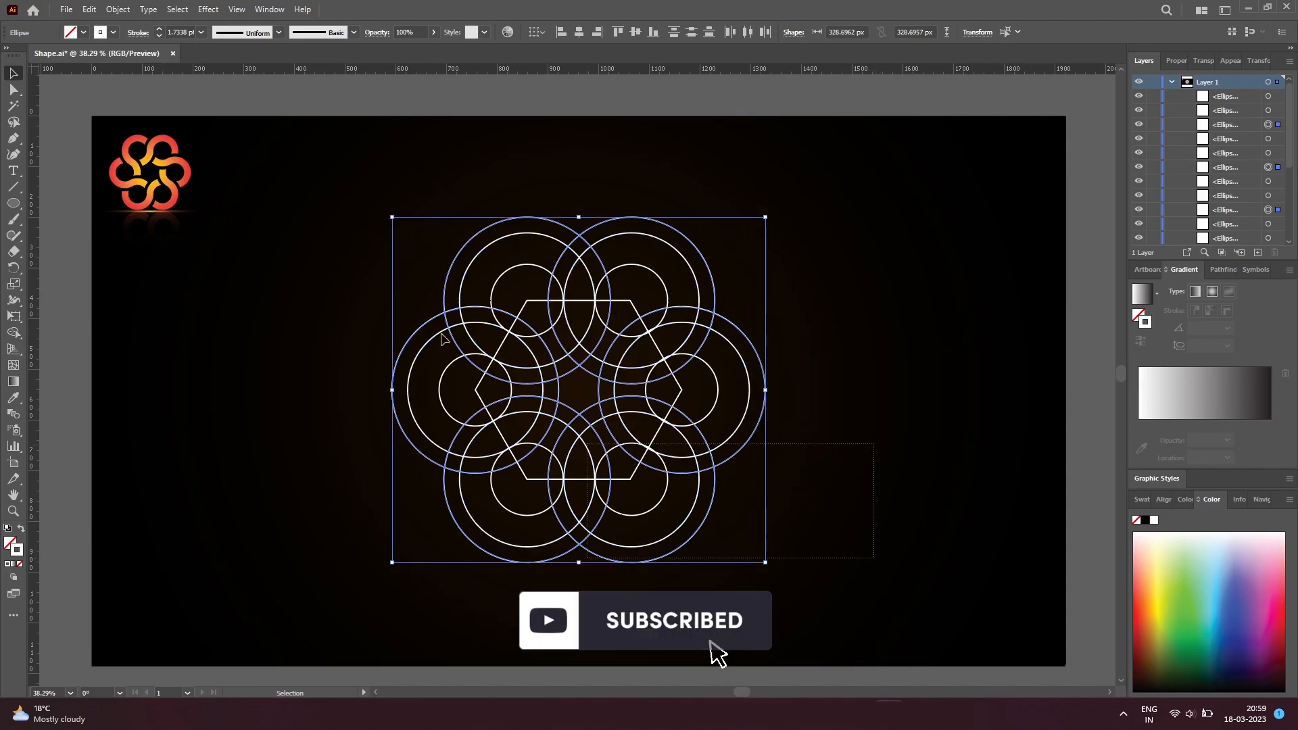
Select the hexagon and all circles for the Shape Builder, with a yellow-to-red gradient swatch as fill and no stroke.
{"action": "left_click", "coordinate": [13, 332]}
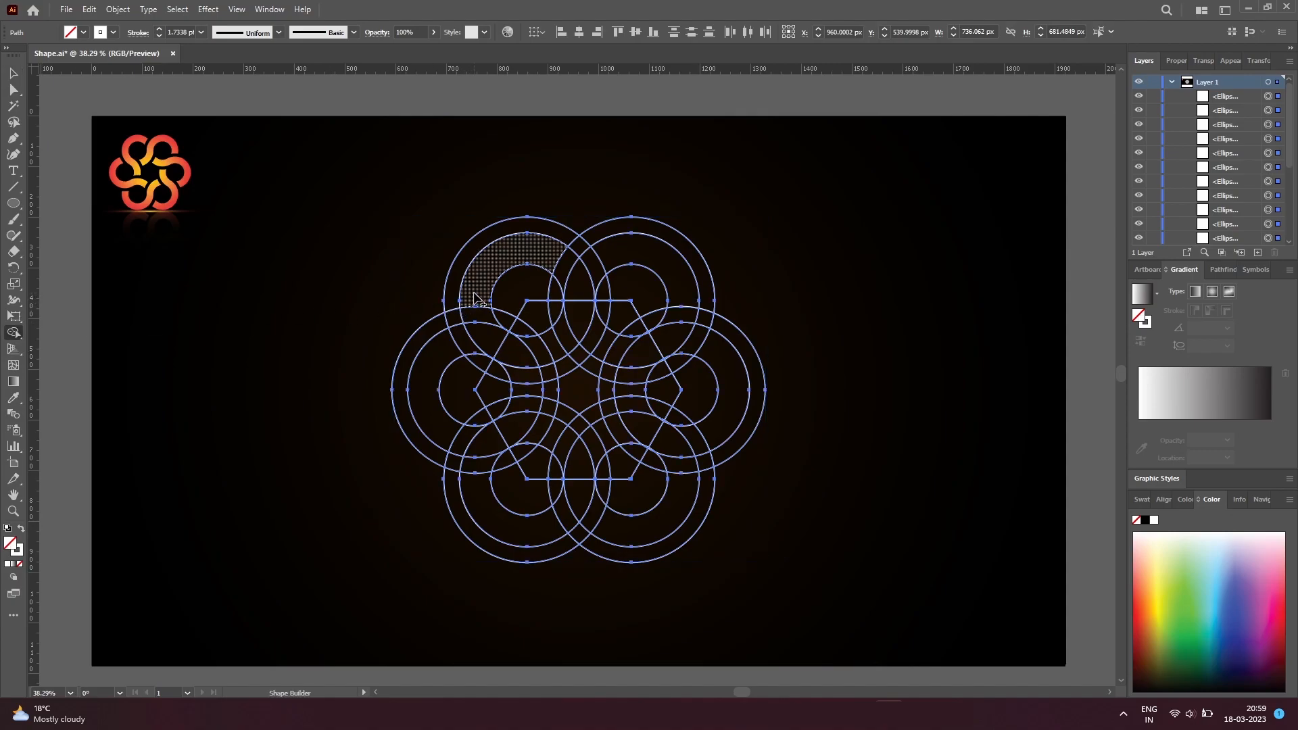
{"action": "left_click", "coordinate": [83, 32]}
{"action": "left_click", "coordinate": [18, 84]}
{"action": "left_click", "coordinate": [111, 33]}
{"action": "left_click", "coordinate": [104, 38]}
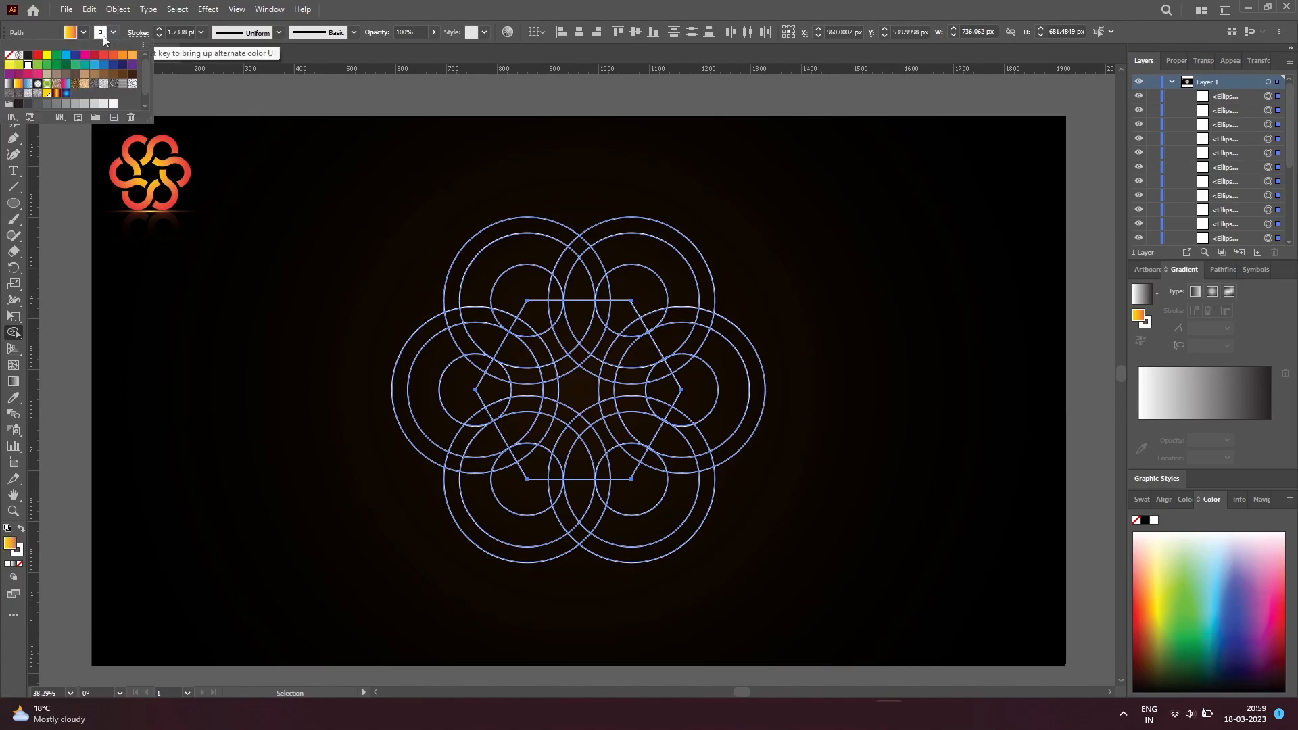
{"action": "left_click", "coordinate": [13, 57]}
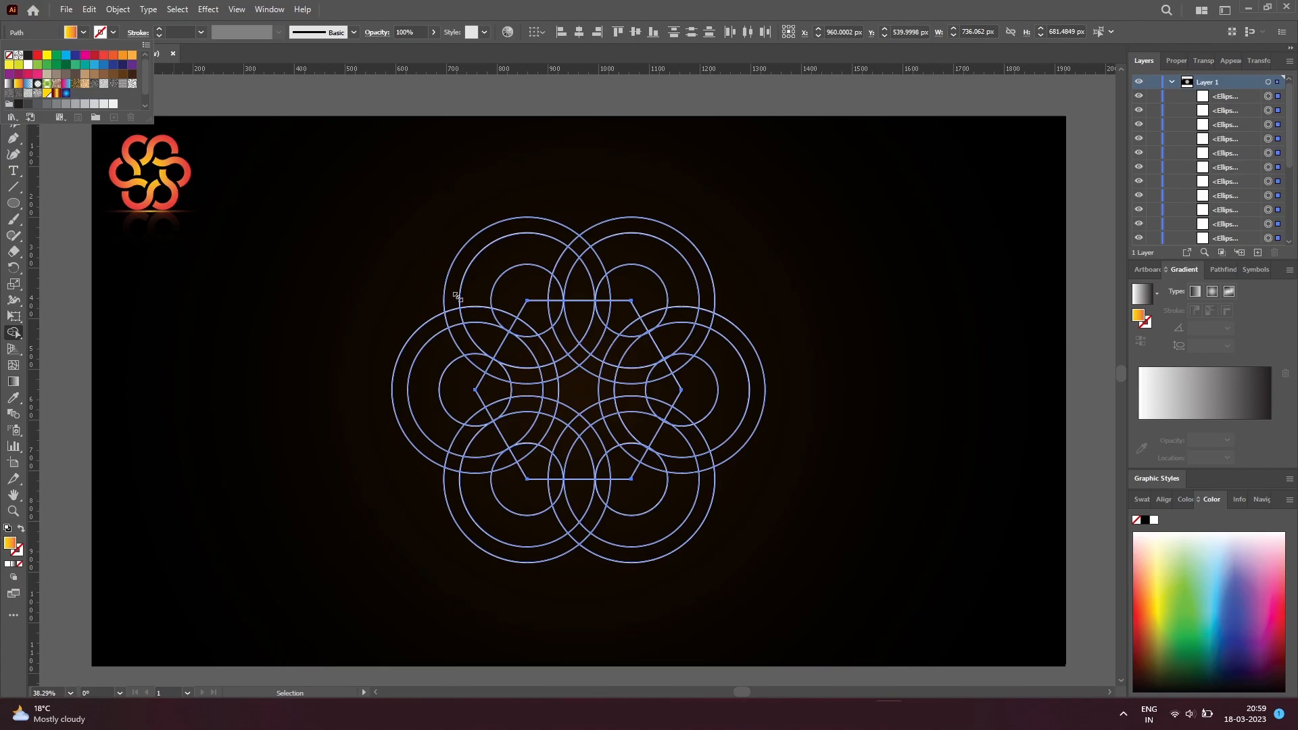
Merge the ring regions with the Shape Builder into six interlocking S-shaped gradient bands around the hexagon.
{"action": "key", "text": "shift+m"}
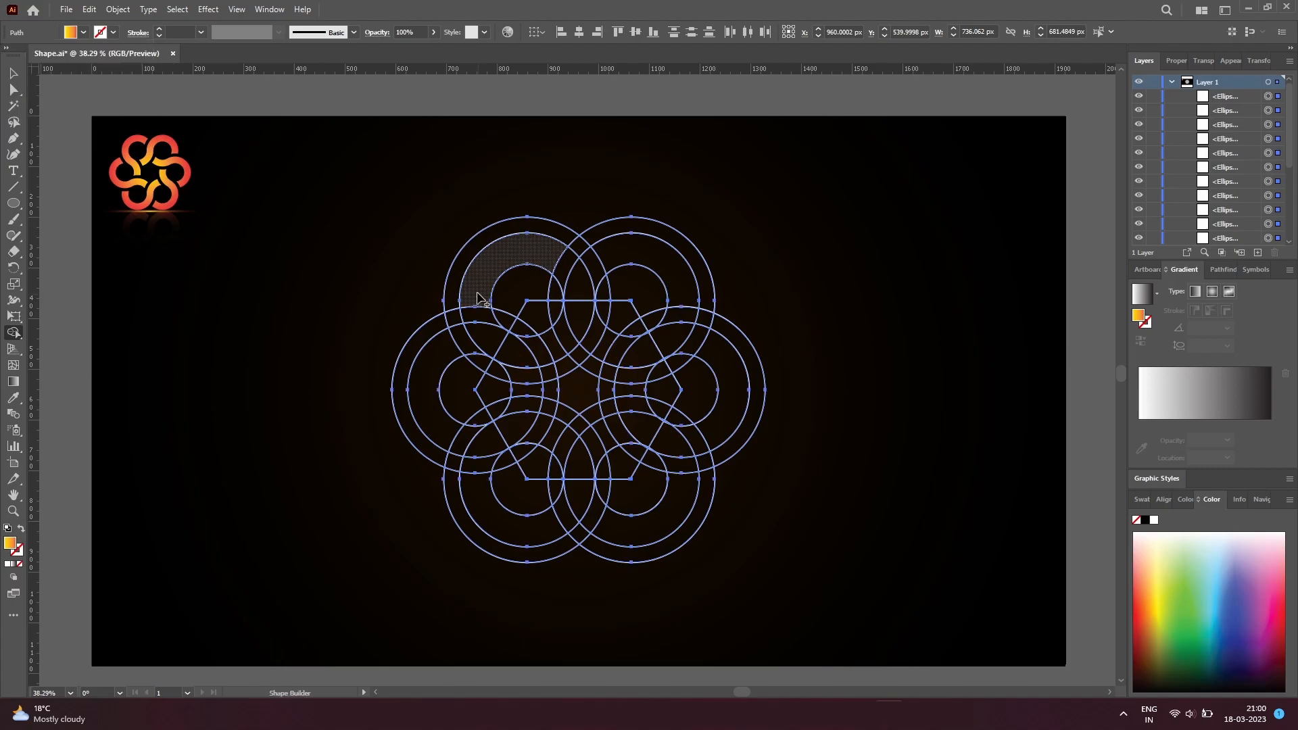
{"action": "left_click_drag", "start_coordinate": [476, 302], "coordinate": [530, 385]}
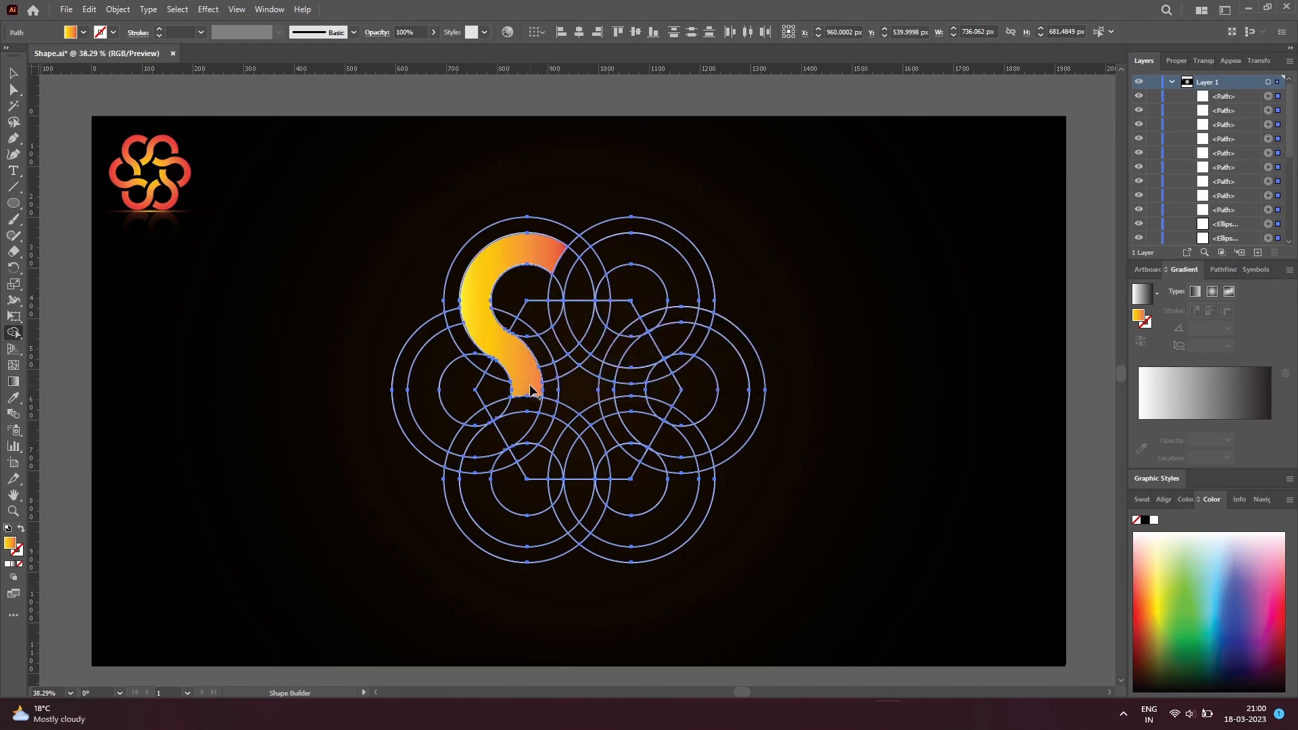
{"action": "mouse_move", "coordinate": [449, 431]}
{"action": "left_mouse_down"}
{"action": "mouse_move", "coordinate": [506, 447]}
{"action": "mouse_move", "coordinate": [504, 437]}
{"action": "mouse_move", "coordinate": [561, 440]}
{"action": "left_mouse_up"}
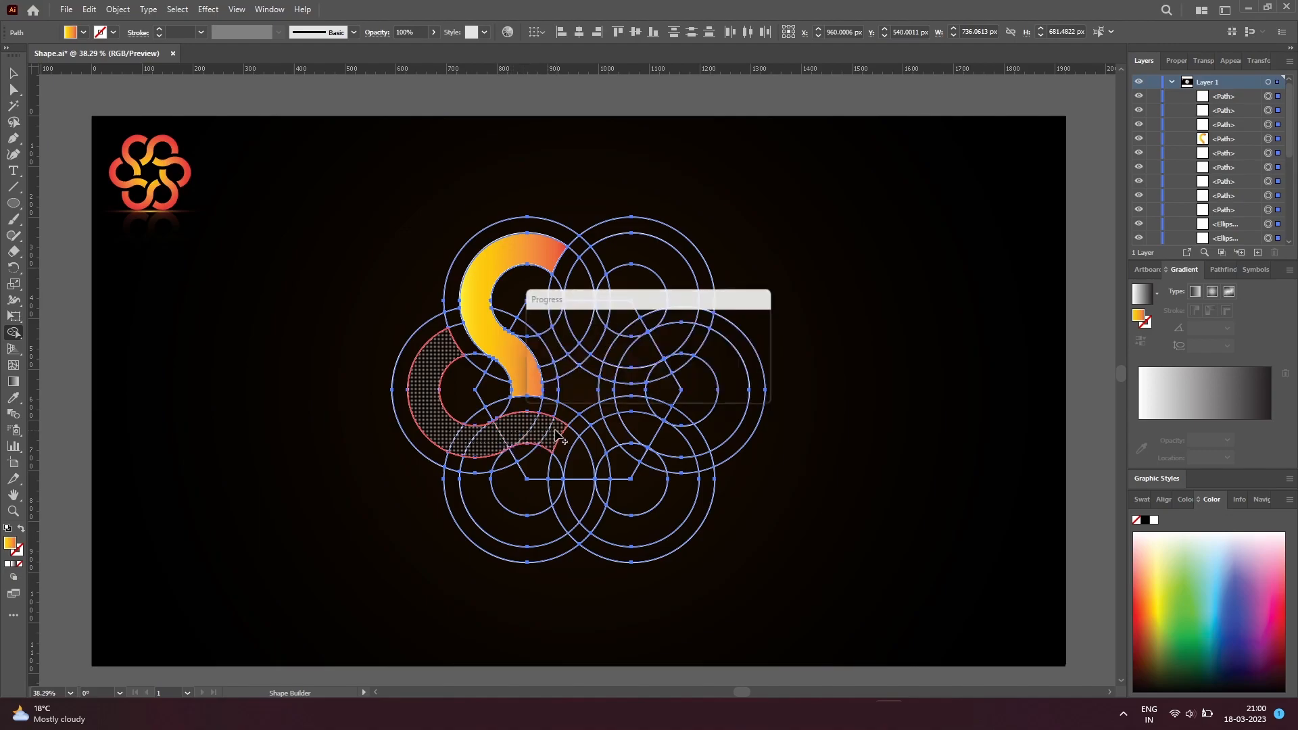
{"action": "mouse_move", "coordinate": [548, 528]}
{"action": "left_mouse_down"}
{"action": "mouse_move", "coordinate": [580, 506]}
{"action": "mouse_move", "coordinate": [605, 446]}
{"action": "left_mouse_up"}
{"action": "mouse_move", "coordinate": [664, 522]}
{"action": "left_mouse_down"}
{"action": "mouse_move", "coordinate": [686, 483]}
{"action": "mouse_move", "coordinate": [639, 424]}
{"action": "mouse_move", "coordinate": [639, 401]}
{"action": "left_mouse_up"}
{"action": "mouse_move", "coordinate": [737, 382]}
{"action": "left_mouse_down"}
{"action": "mouse_move", "coordinate": [676, 332]}
{"action": "mouse_move", "coordinate": [639, 349]}
{"action": "mouse_move", "coordinate": [595, 333]}
{"action": "mouse_move", "coordinate": [611, 345]}
{"action": "left_mouse_up"}
{"action": "mouse_move", "coordinate": [629, 251]}
{"action": "left_mouse_down"}
{"action": "mouse_move", "coordinate": [588, 273]}
{"action": "mouse_move", "coordinate": [553, 346]}
{"action": "left_mouse_up"}
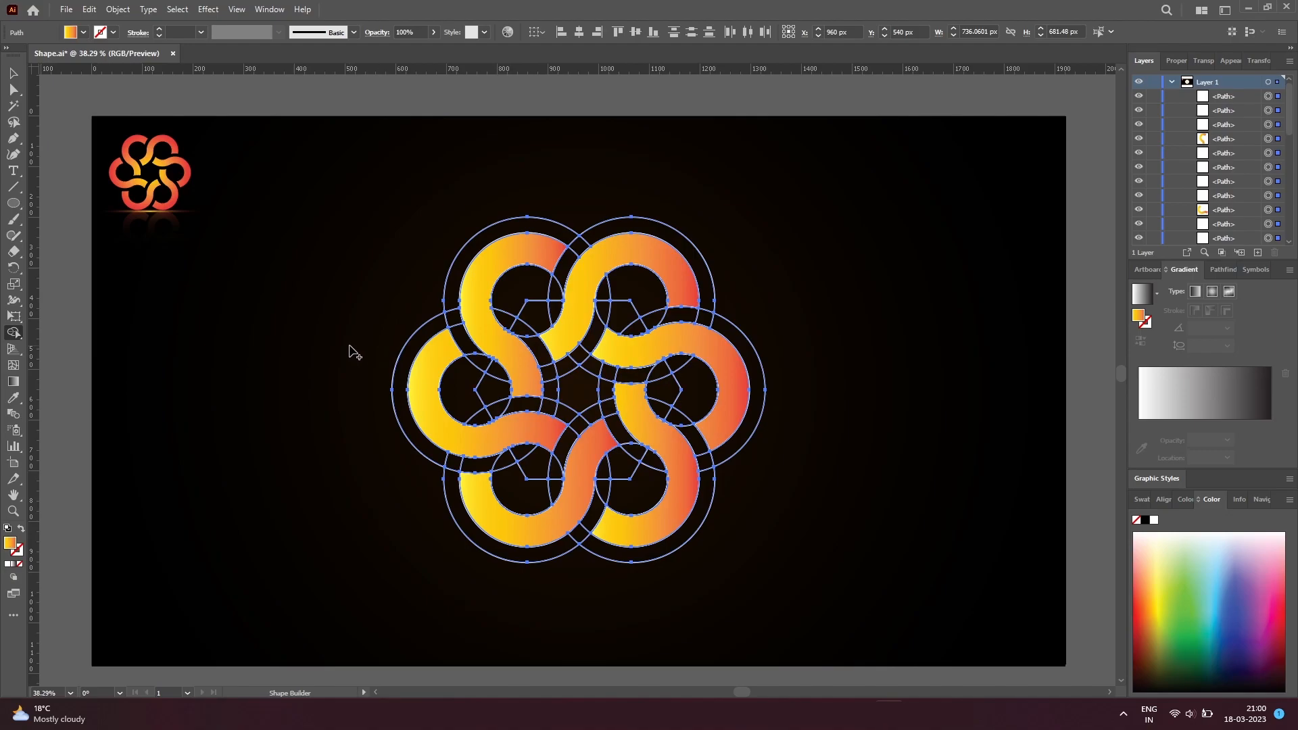
Select all leftover unfilled outlines with the Magic Wand and delete them, keeping only the gradient bands.
{"action": "key", "text": "v"}
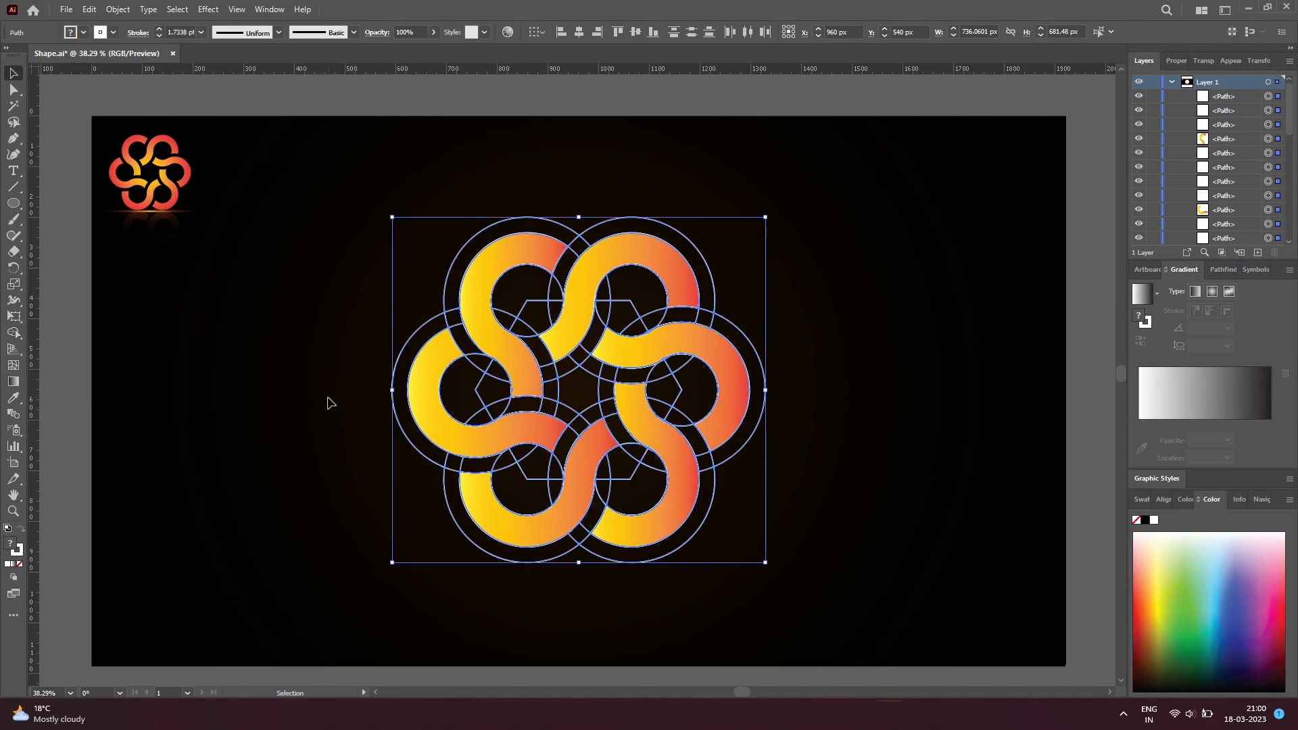
{"action": "left_click", "coordinate": [330, 403]}
{"action": "key", "text": "a"}
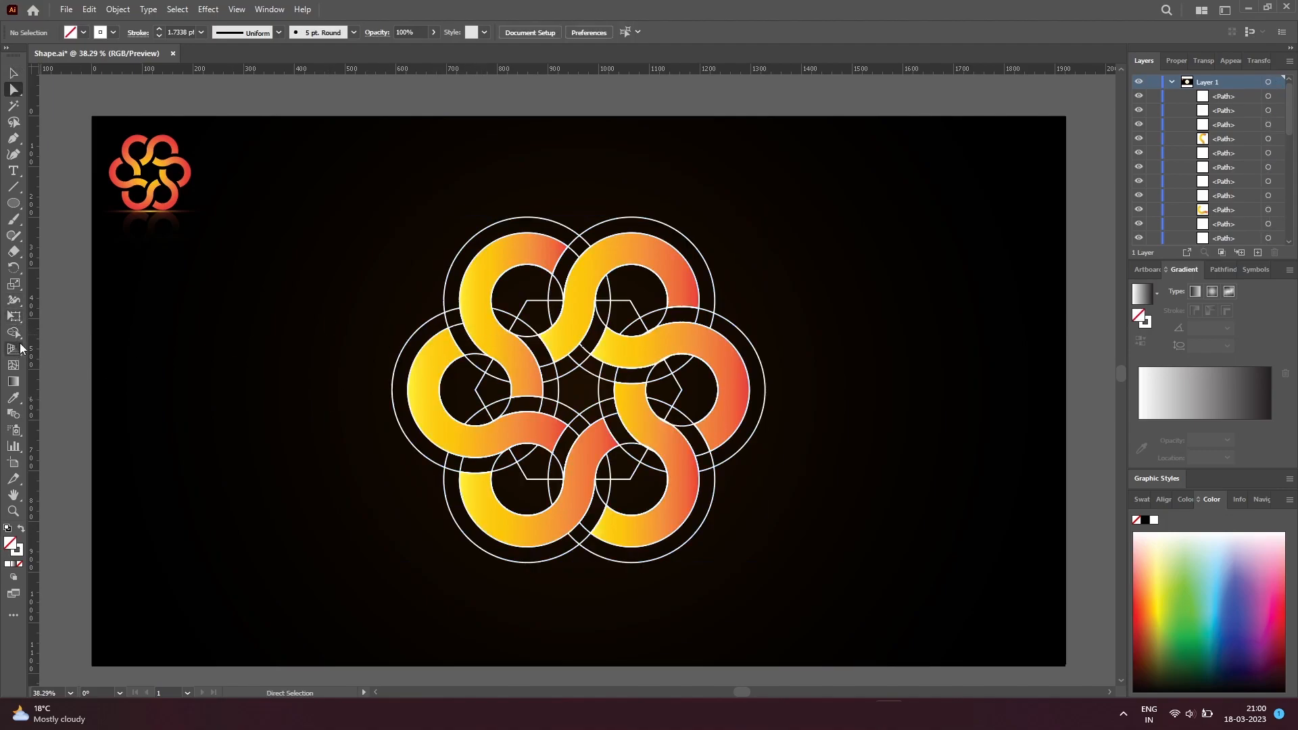
{"action": "left_click", "coordinate": [14, 106]}
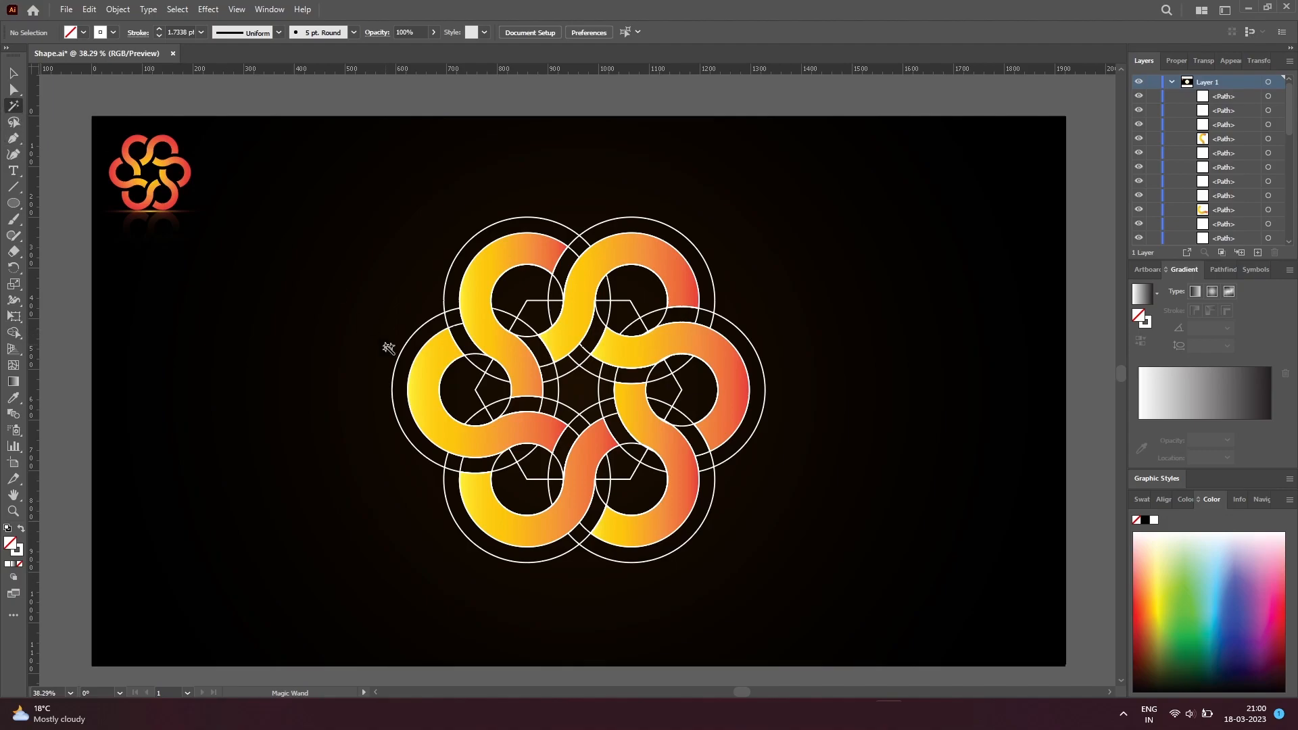
{"action": "left_click", "coordinate": [445, 300]}
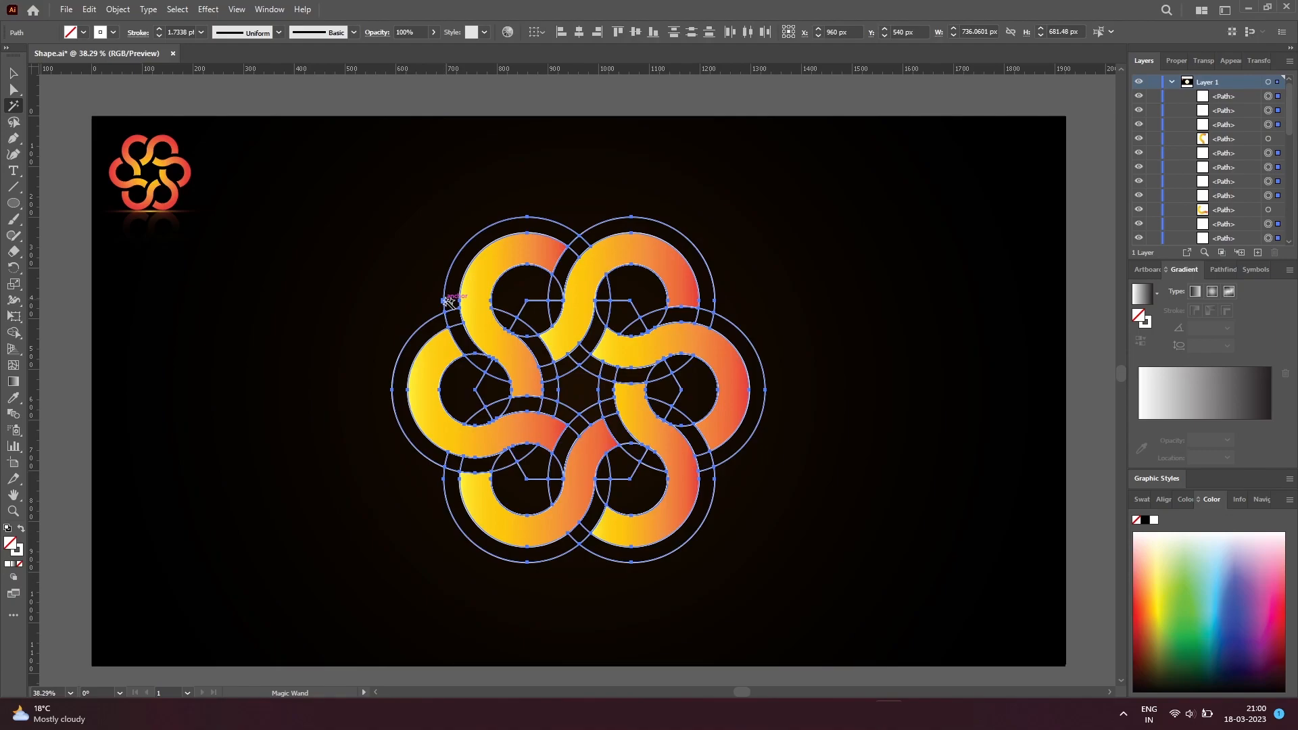
{"action": "key", "text": "Delete"}
Select the six gradient bands together and remove their white stroke.
{"action": "left_click", "coordinate": [472, 314]}
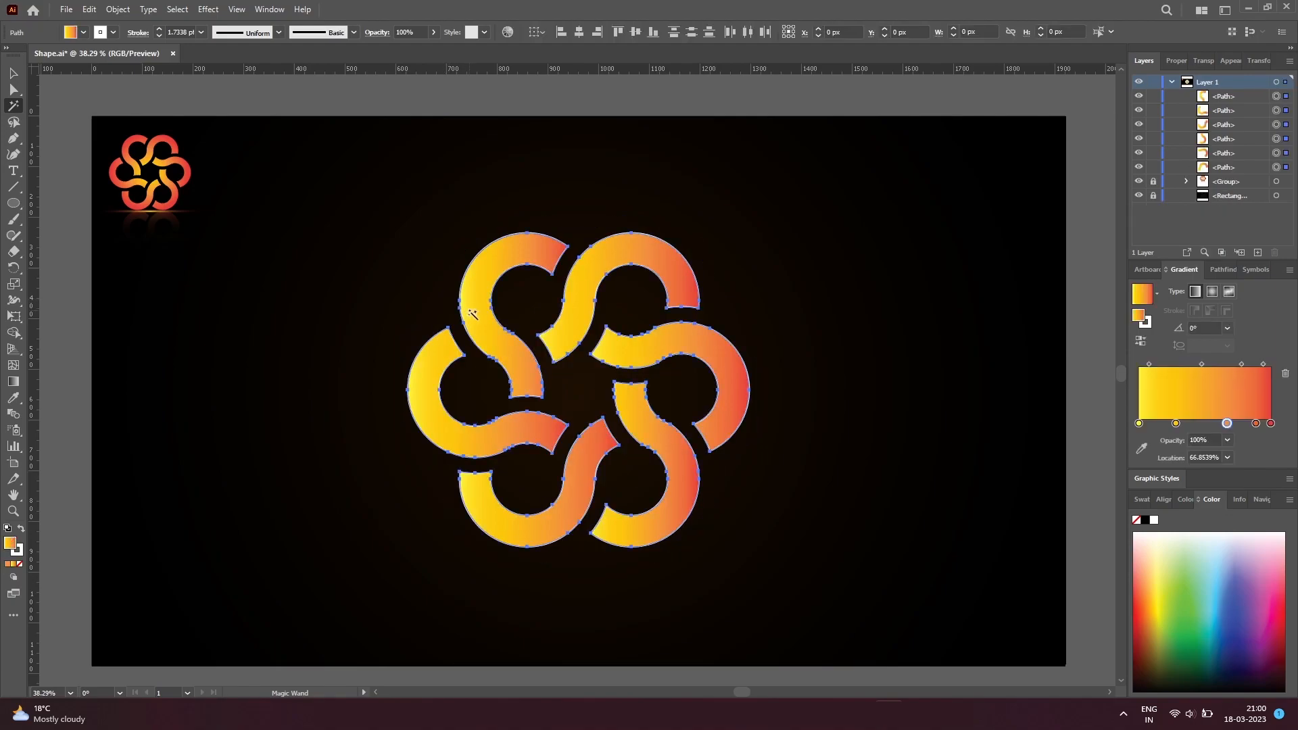
{"action": "left_click", "coordinate": [20, 552]}
{"action": "left_click", "coordinate": [19, 563]}
{"action": "left_click", "coordinate": [11, 544]}
{"action": "key", "text": "v"}
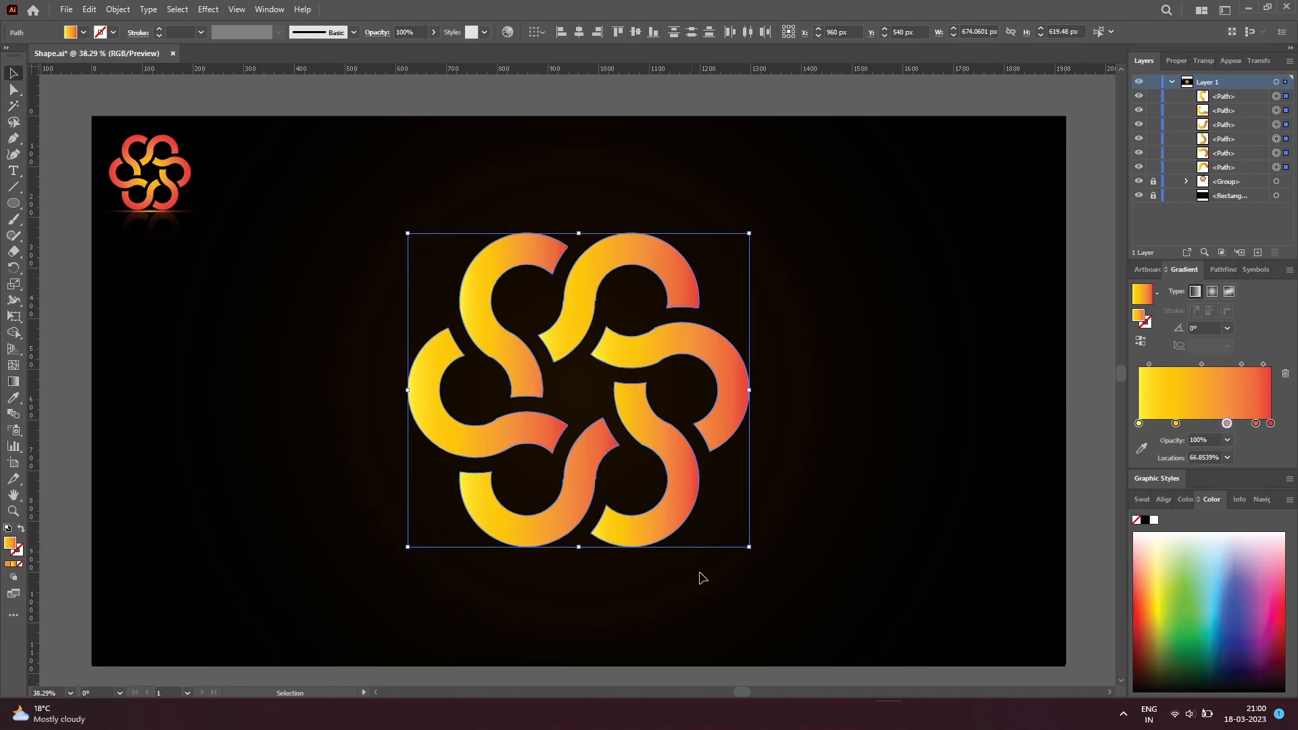
Scale the six bands down about their centre to about 401 px wide and move them slightly up the artboard.
{"action": "left_click_drag", "start_coordinate": [751, 549], "coordinate": [683, 530]}
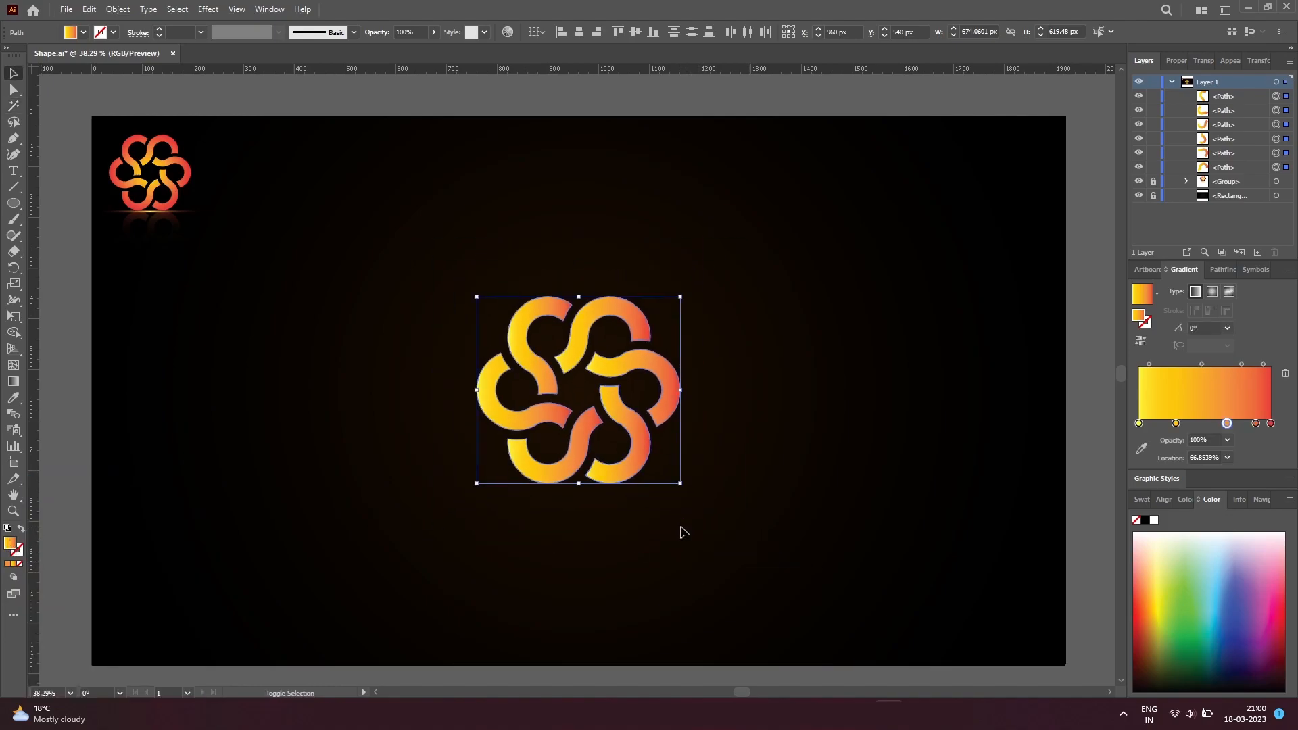
{"action": "left_click_drag", "start_coordinate": [638, 468], "coordinate": [638, 458]}
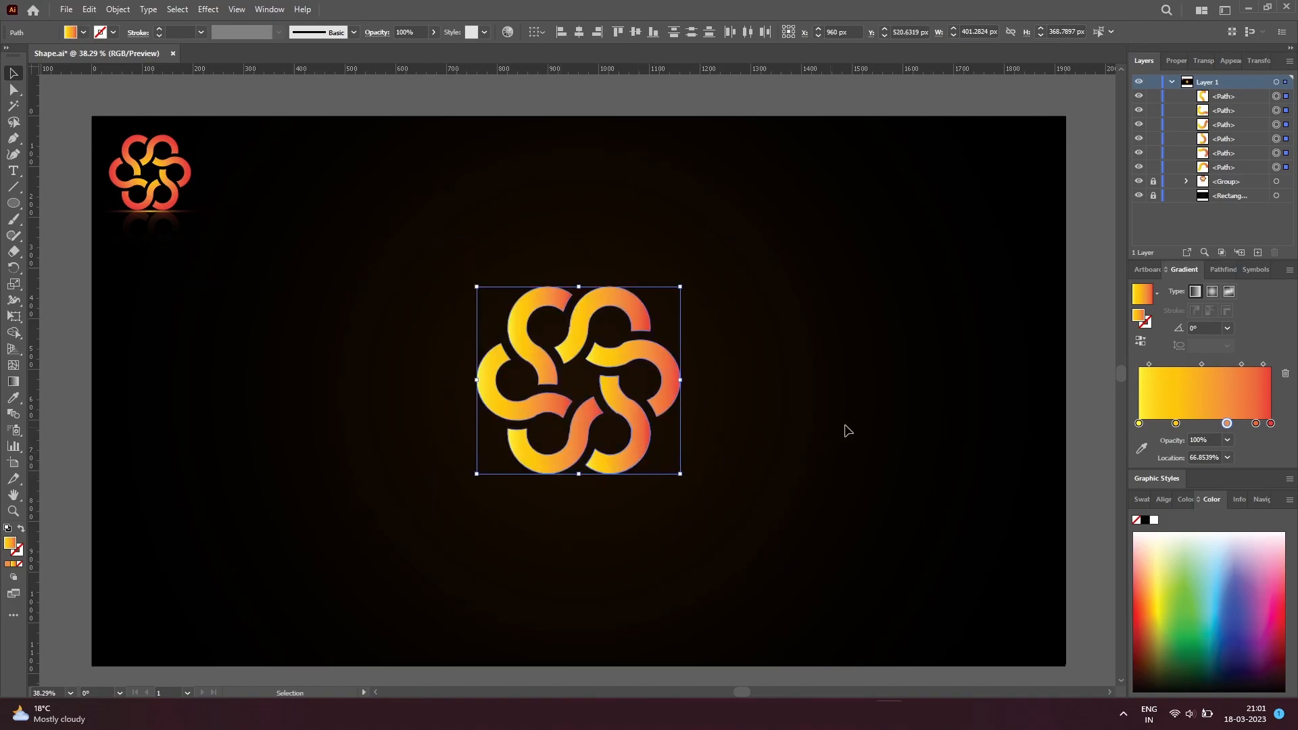
Apply one shared radial gradient to the six bands, running from the logo's centre out to its outer edge.
{"action": "left_click", "coordinate": [1211, 294]}
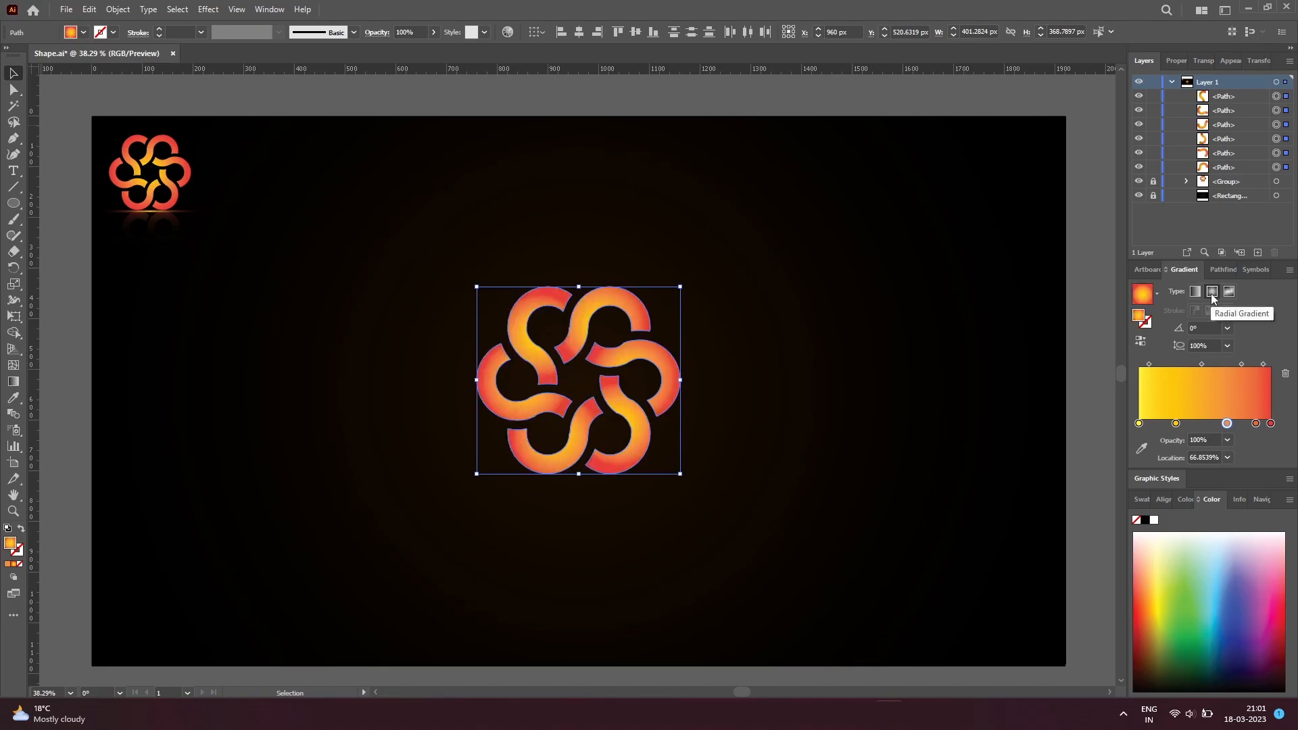
{"action": "key", "text": "g"}
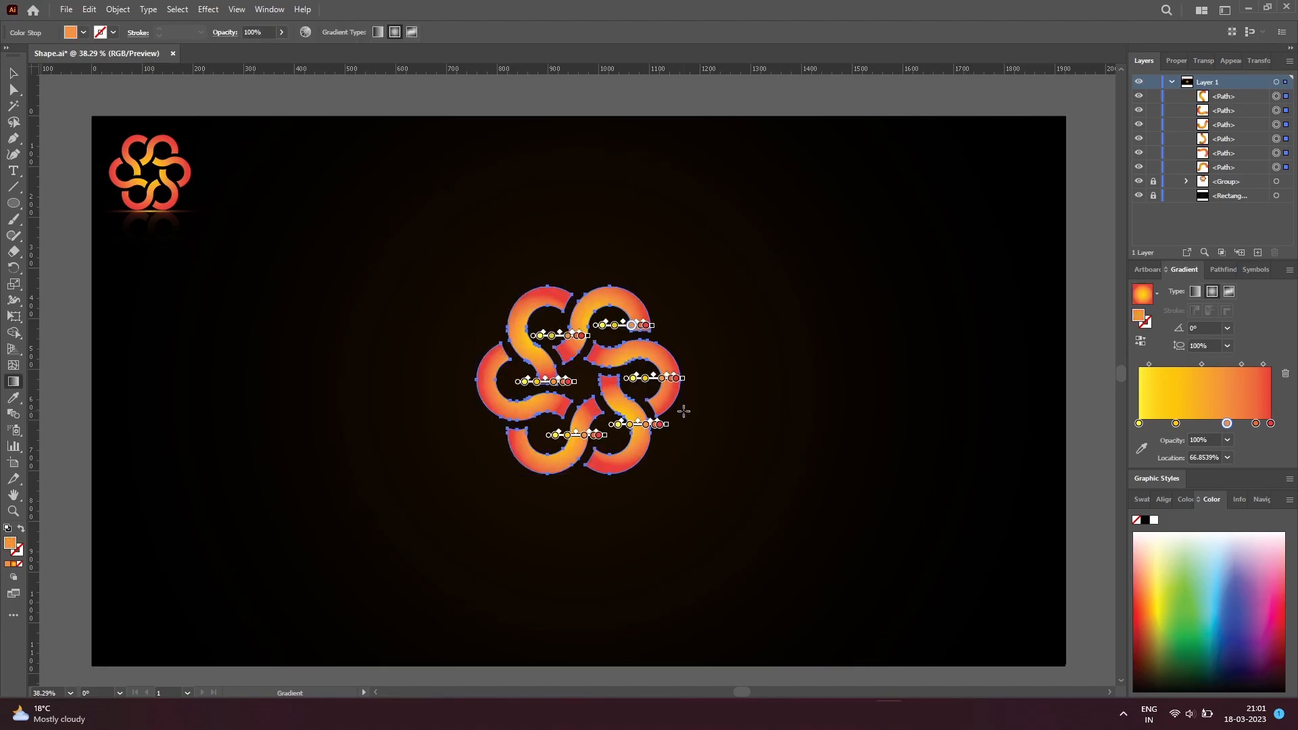
{"action": "left_click_drag", "start_coordinate": [514, 510], "coordinate": [660, 616]}
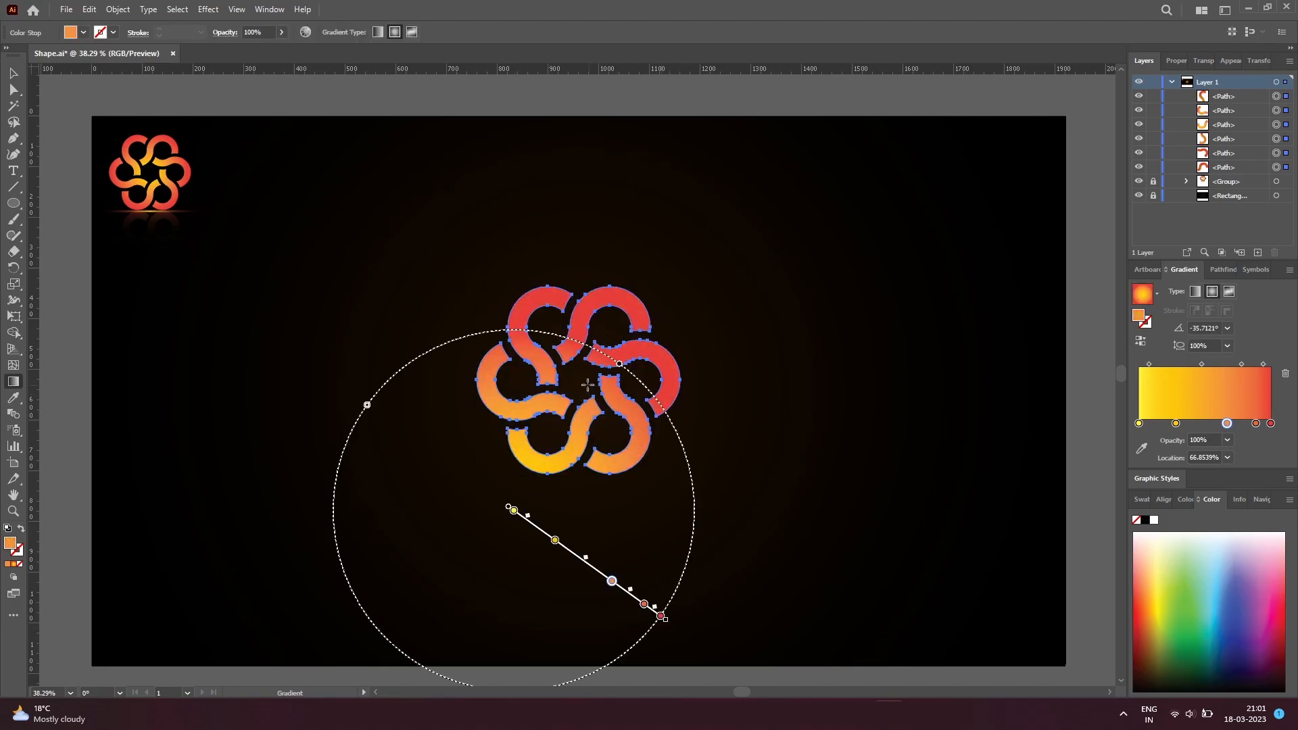
{"action": "left_click_drag", "start_coordinate": [573, 382], "coordinate": [680, 381]}
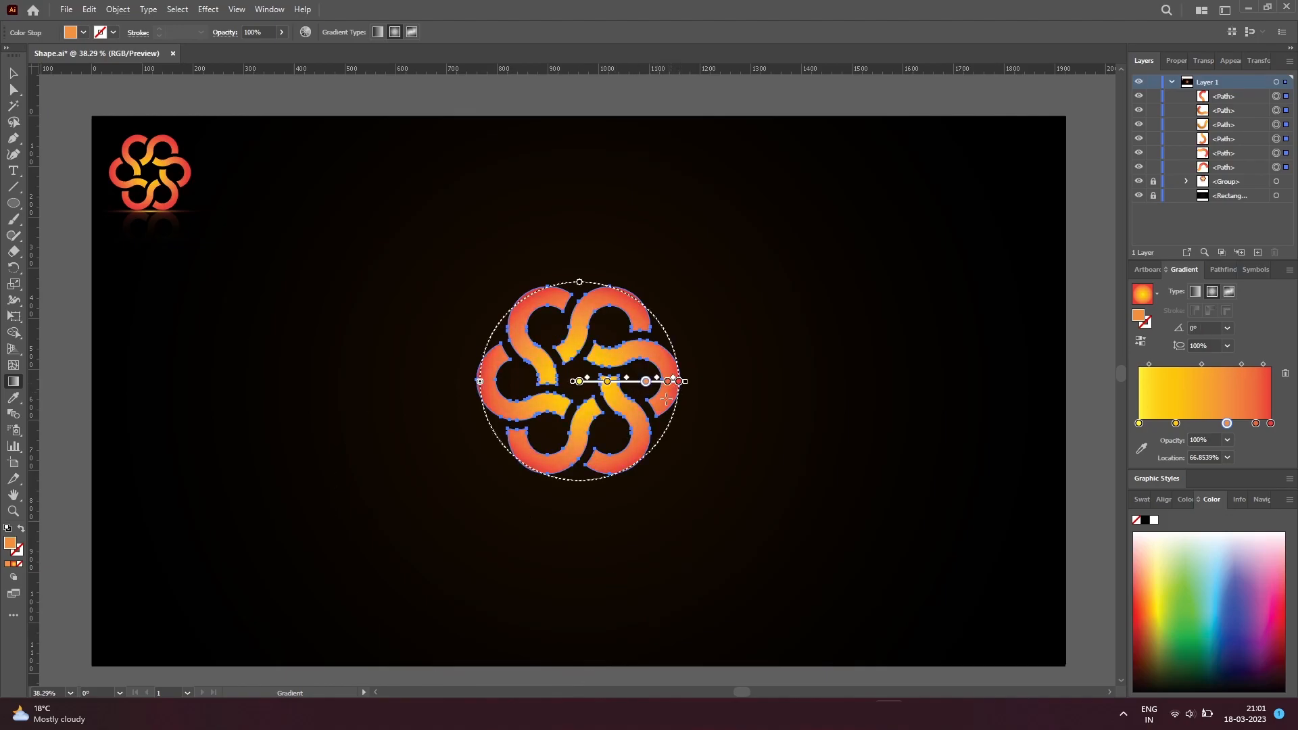
Draw a thin ellipse about 463 by 9 px just below the logo and reduce its gradient to the yellow and red end stops.
{"action": "left_click", "coordinate": [14, 202]}
{"action": "left_click_drag", "start_coordinate": [460, 482], "coordinate": [694, 485]}
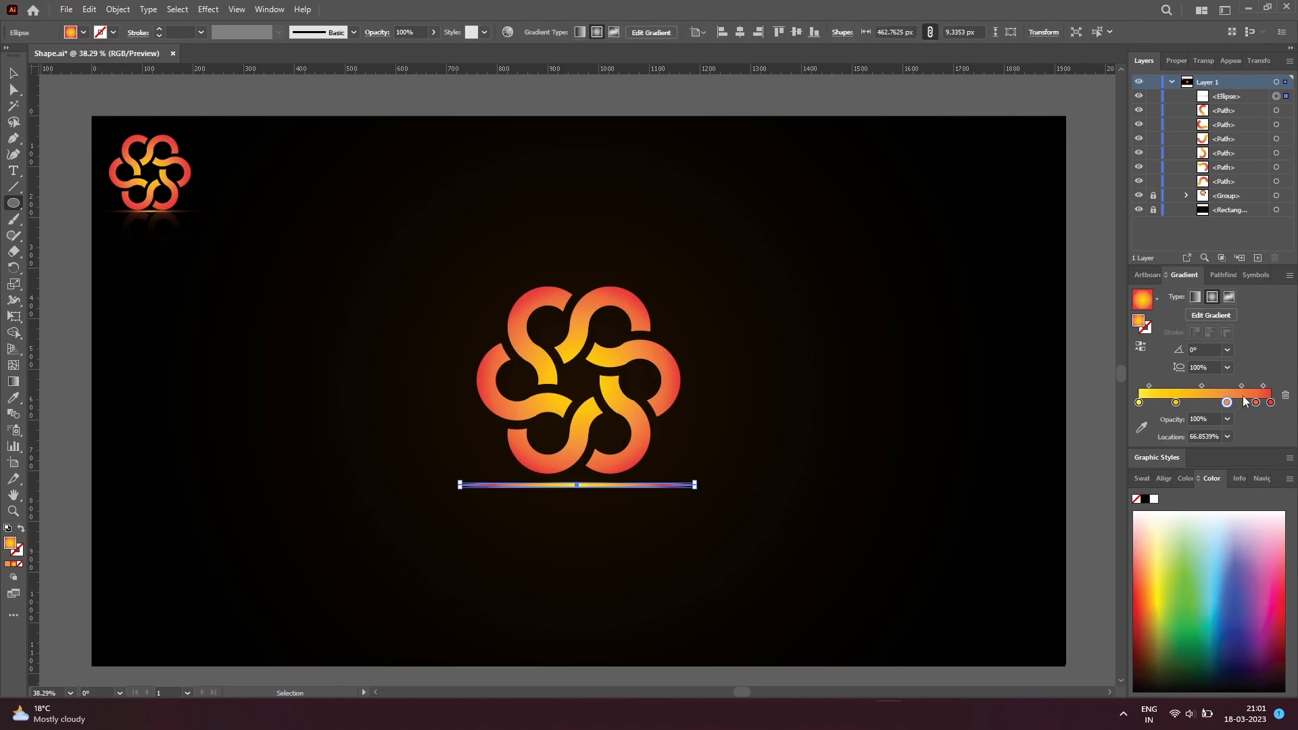
{"action": "left_click", "coordinate": [1285, 395]}
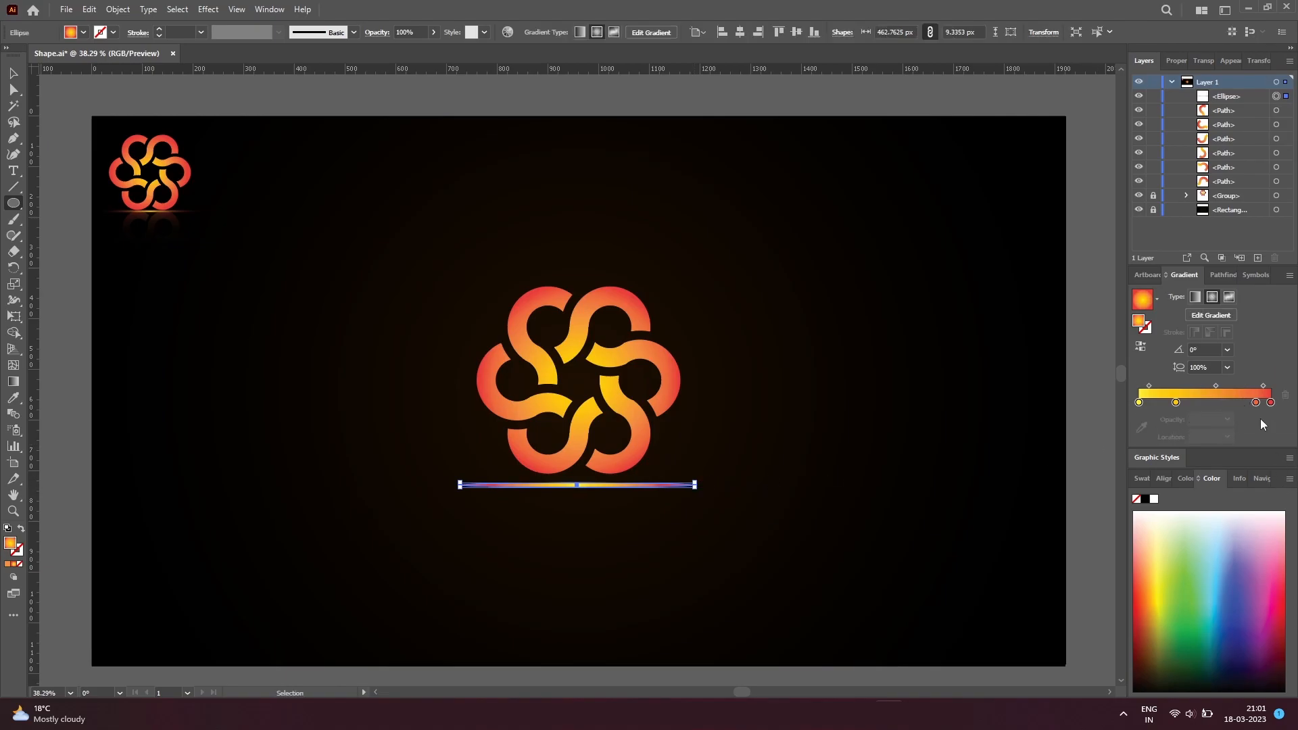
{"action": "left_click_drag", "start_coordinate": [1258, 405], "coordinate": [1254, 439]}
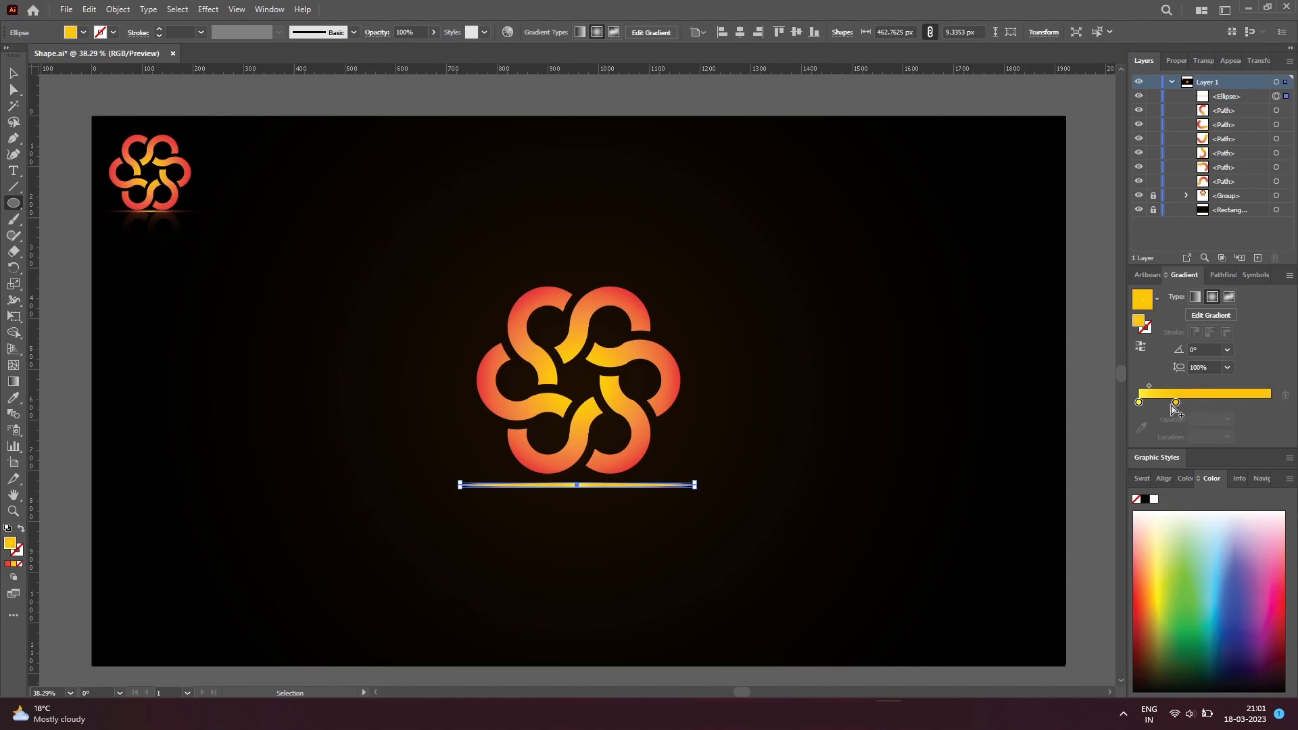
{"action": "key", "text": "ctrl+z"}
{"action": "left_click_drag", "start_coordinate": [1175, 403], "coordinate": [1180, 475]}
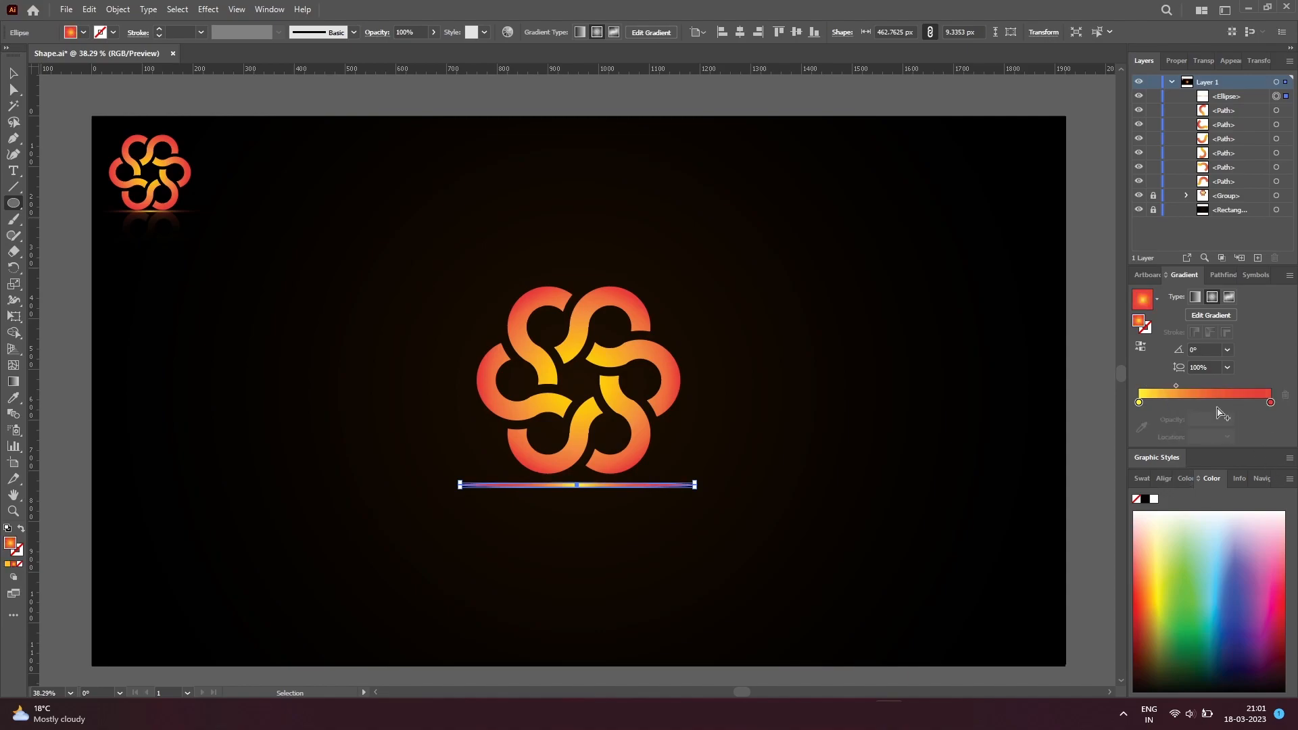
Set the opacity of the ellipse gradient's red end stop to 0%.
{"action": "left_click", "coordinate": [1271, 403]}
{"action": "left_click", "coordinate": [1226, 420]}
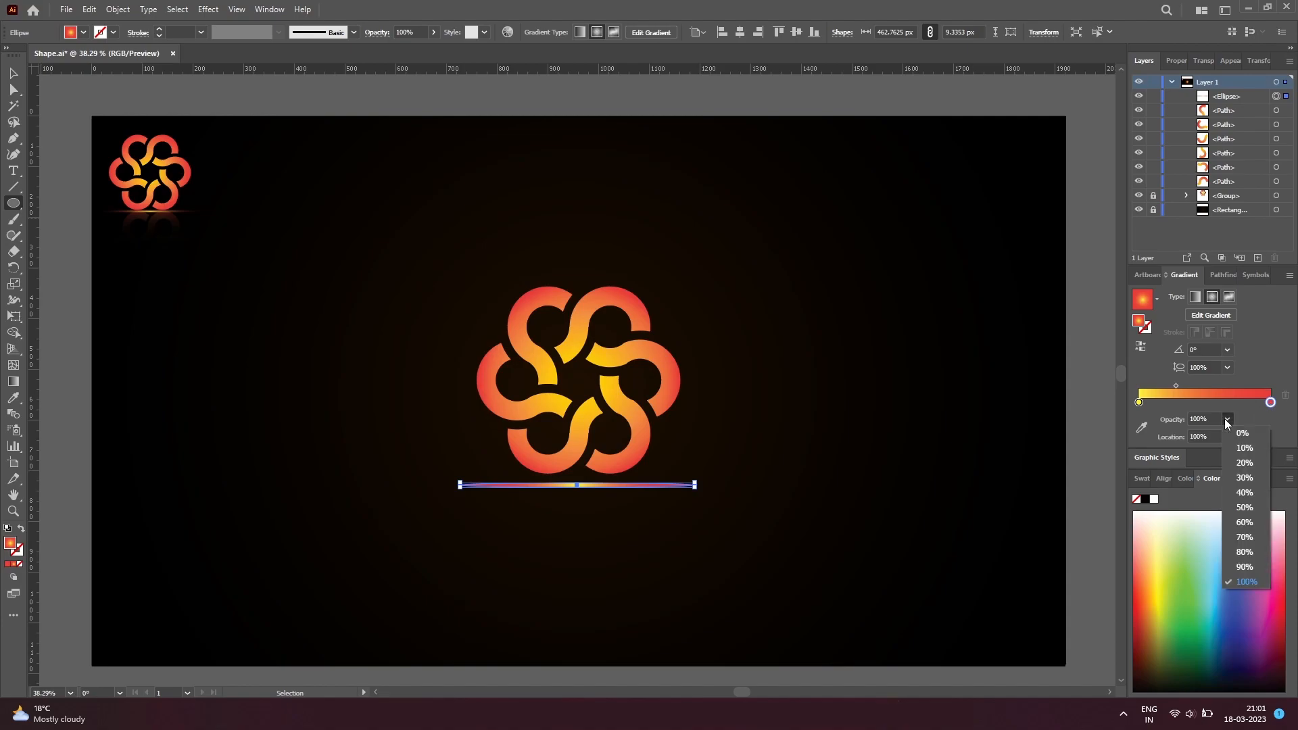
{"action": "left_click", "coordinate": [1233, 434]}
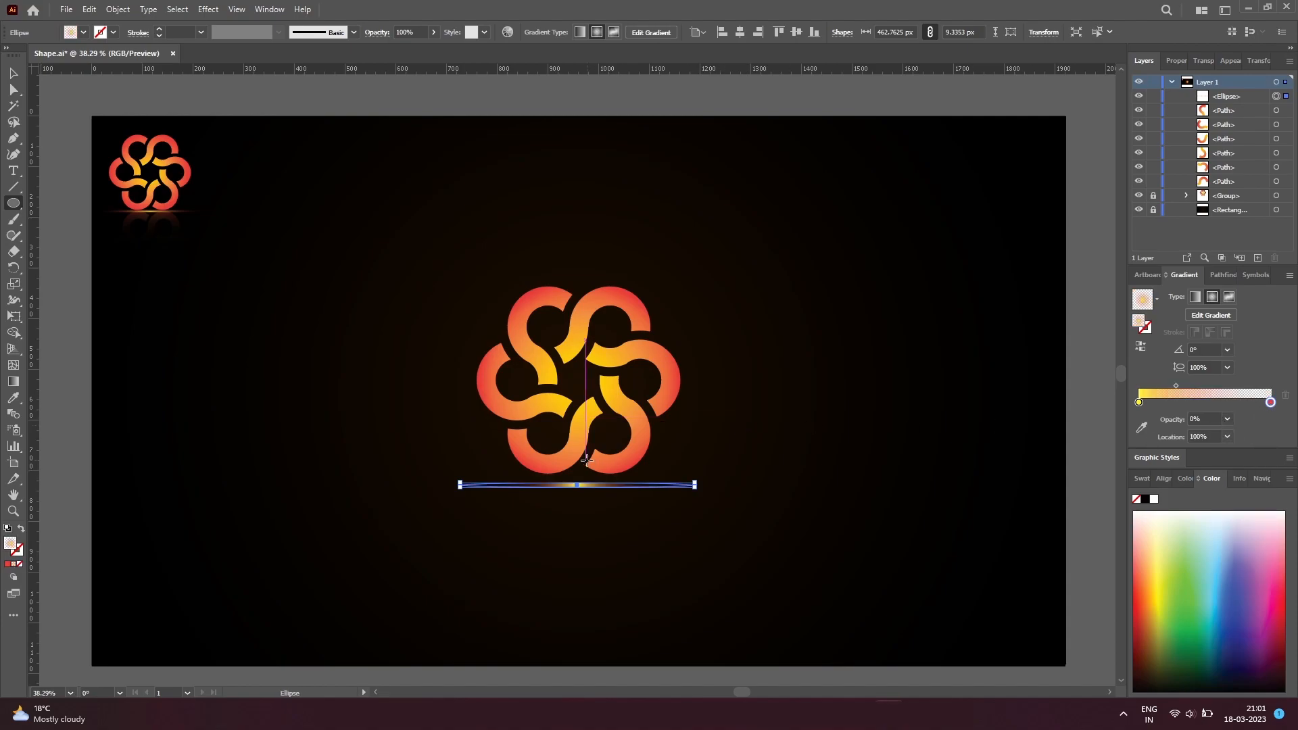
{"action": "left_click", "coordinate": [586, 484]}
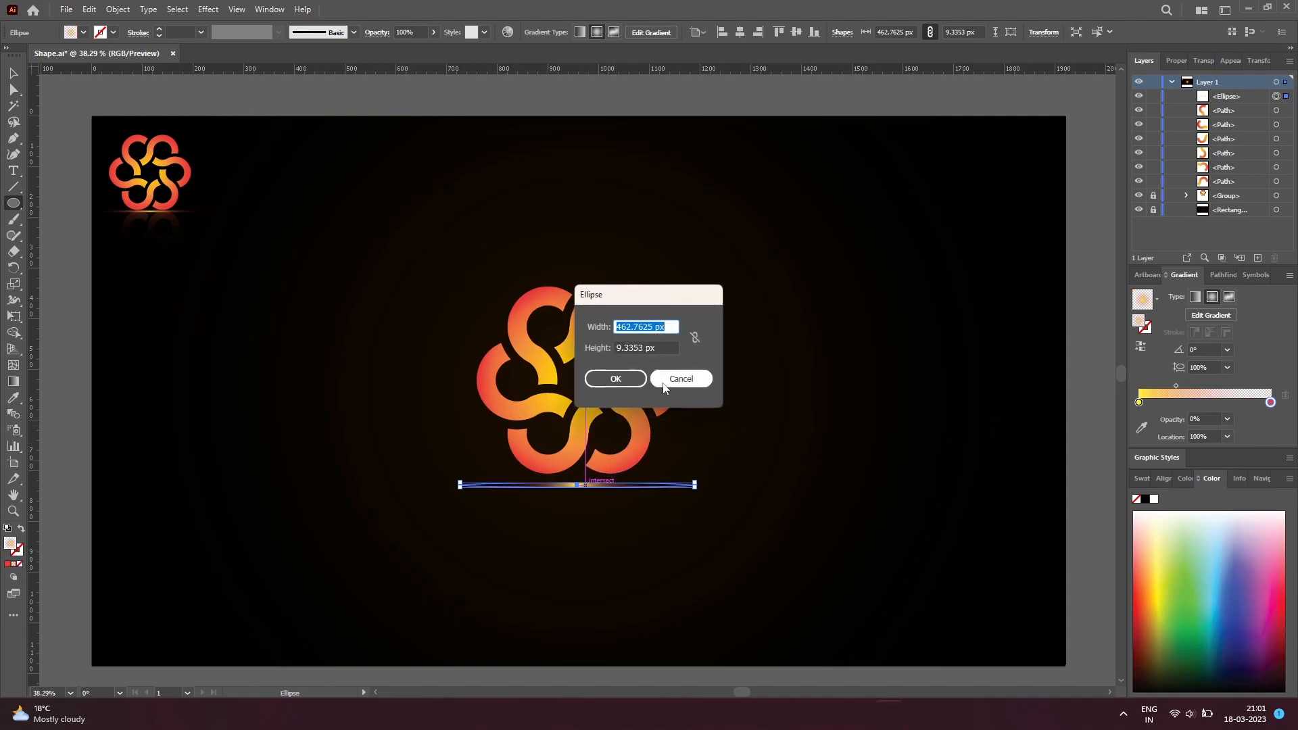
{"action": "left_click", "coordinate": [680, 379]}
{"action": "left_click", "coordinate": [603, 478]}
{"action": "left_click", "coordinate": [675, 379]}
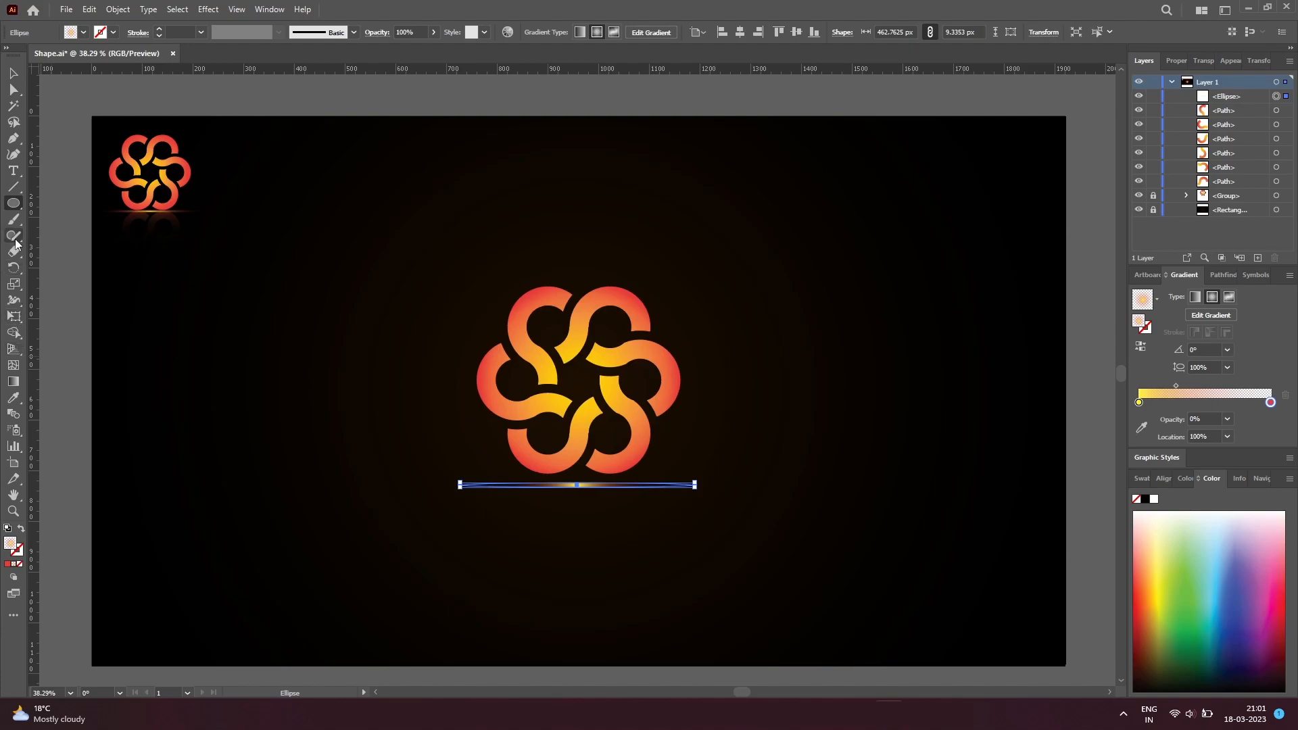
Flatten the ellipse's radial gradient to an aspect ratio of about 4.5% and stretch it nearly to the ellipse's ends, then deselect it.
{"action": "key", "text": "g"}
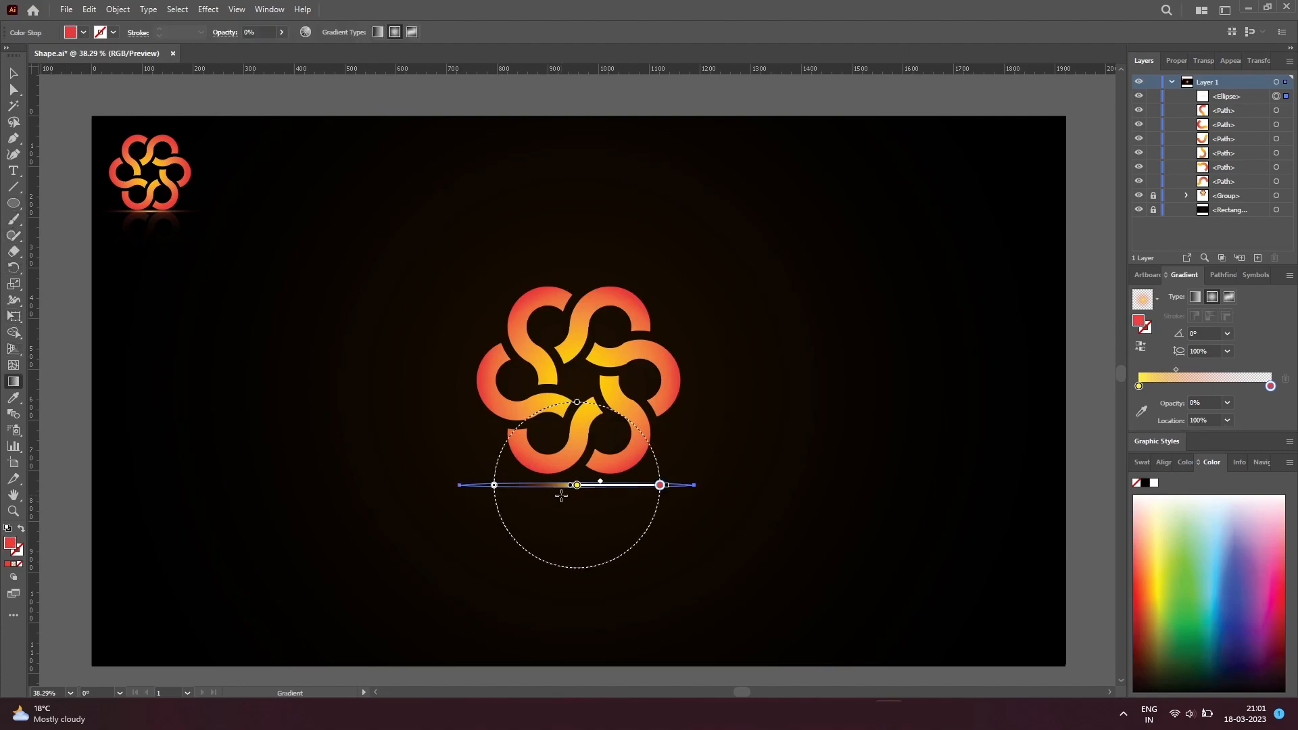
{"action": "mouse_move", "coordinate": [576, 404]}
{"action": "left_mouse_down"}
{"action": "mouse_move", "coordinate": [580, 482]}
{"action": "mouse_move", "coordinate": [696, 492]}
{"action": "left_mouse_up"}
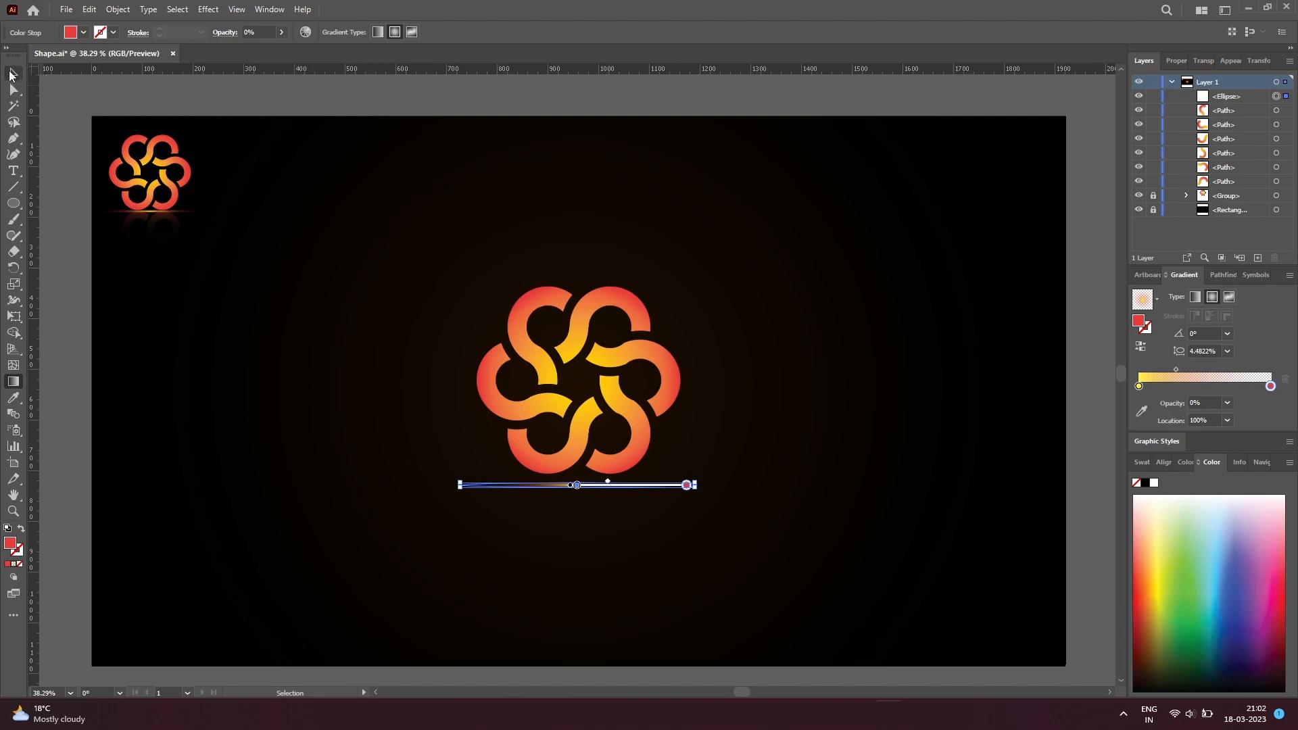
{"action": "left_click", "coordinate": [13, 73]}
{"action": "left_click", "coordinate": [625, 531]}
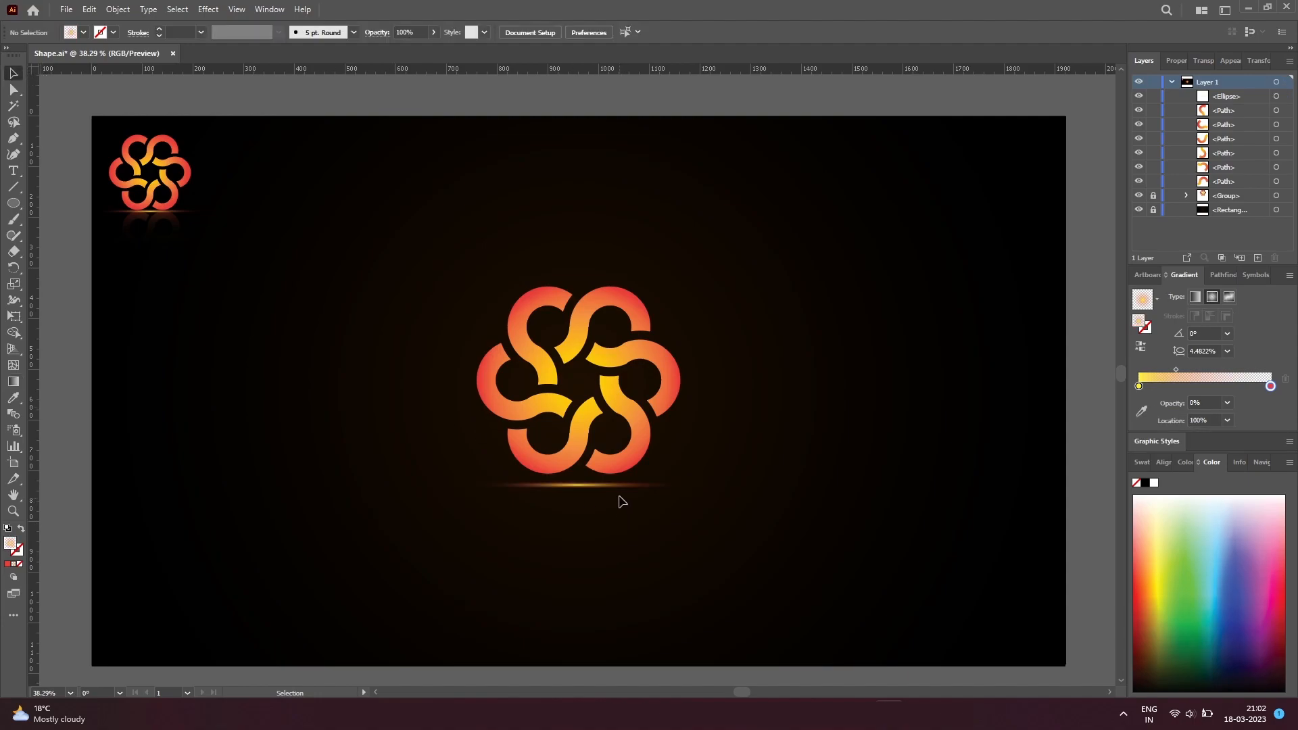
Move the logo and its glow line together about 50 px down and scale them up slightly about their centre.
{"action": "left_click_drag", "start_coordinate": [707, 534], "coordinate": [455, 282]}
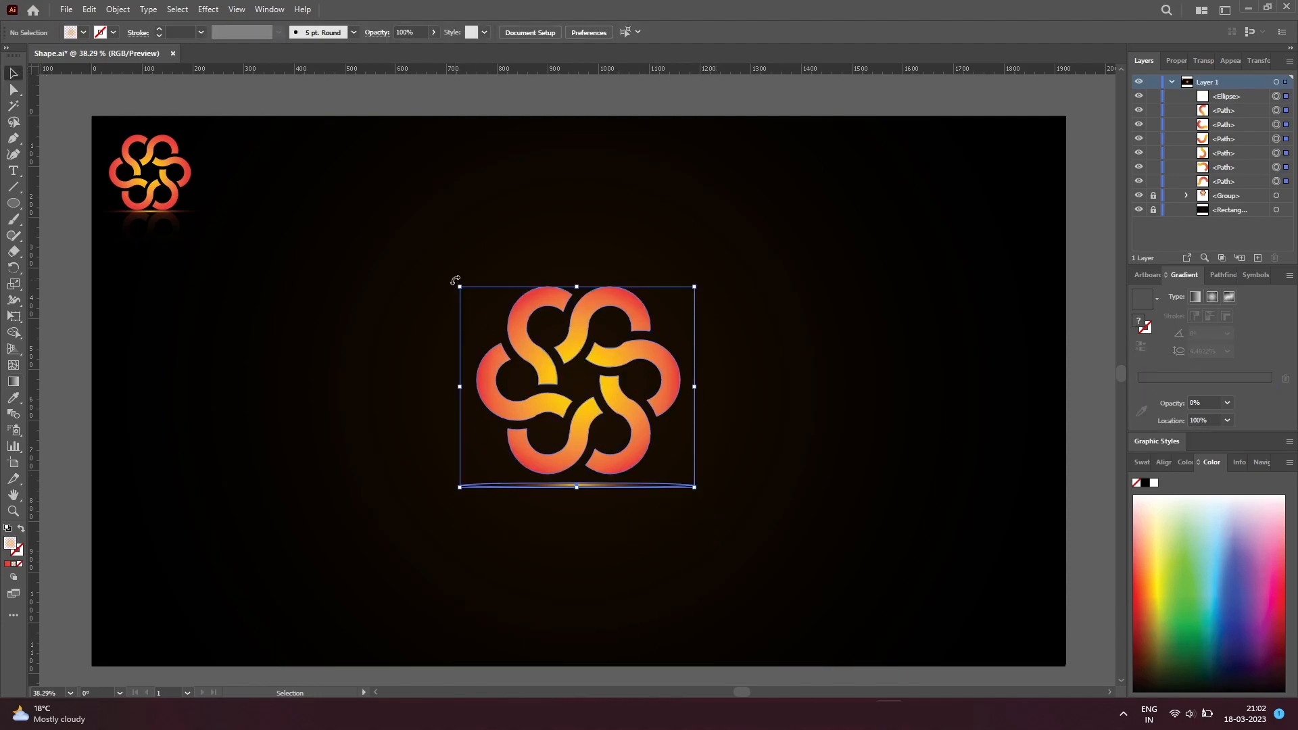
{"action": "key", "text": "shift+Down"}
{"action": "key", "text": "shift+Down"}
{"action": "key", "text": "shift+Down"}
{"action": "key", "text": "shift+Down"}
{"action": "key", "text": "shift+Down"}
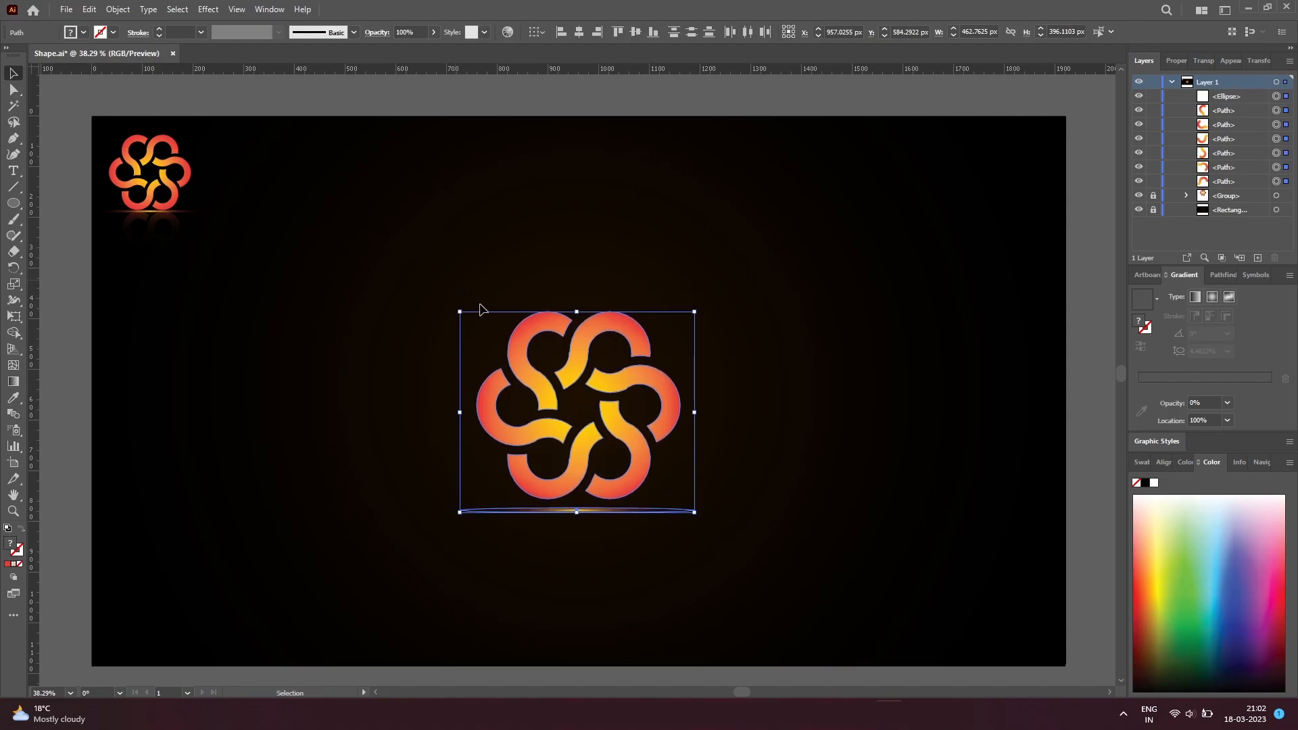
{"action": "left_click_drag", "start_coordinate": [694, 513], "coordinate": [721, 528]}
{"action": "left_click", "coordinate": [799, 562]}
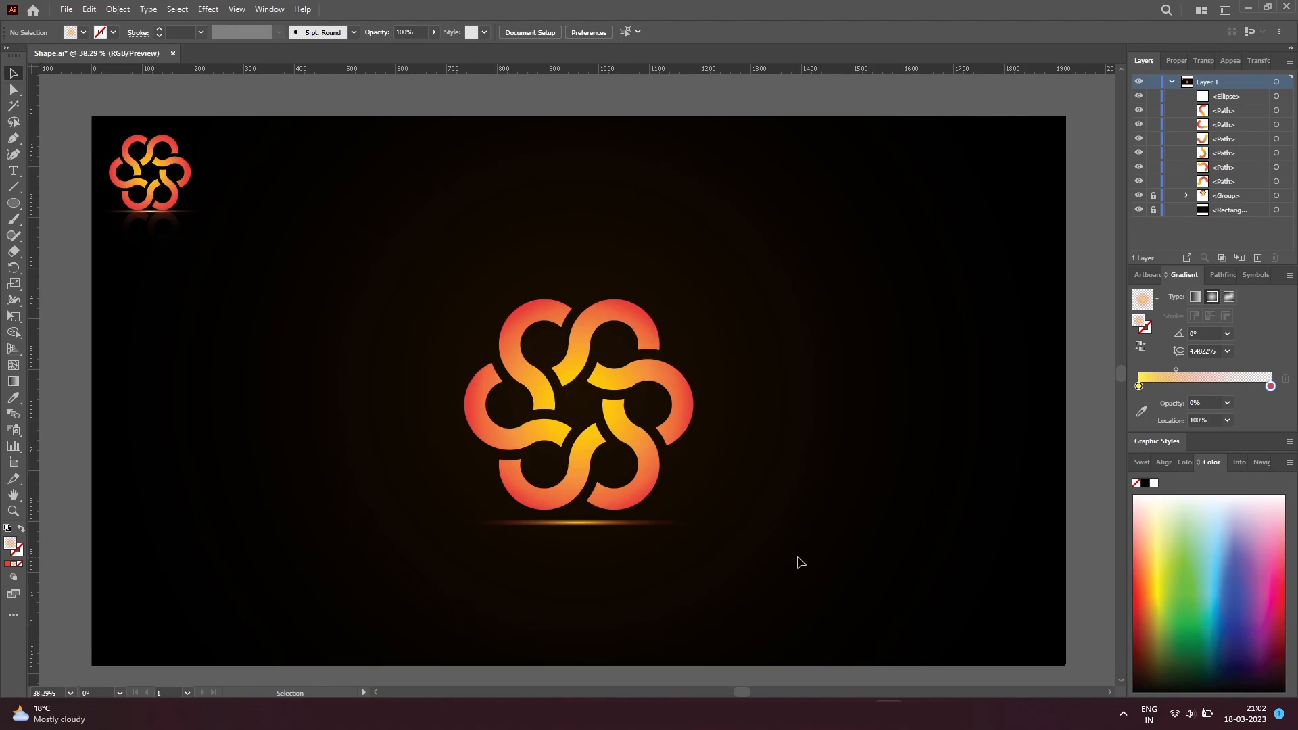